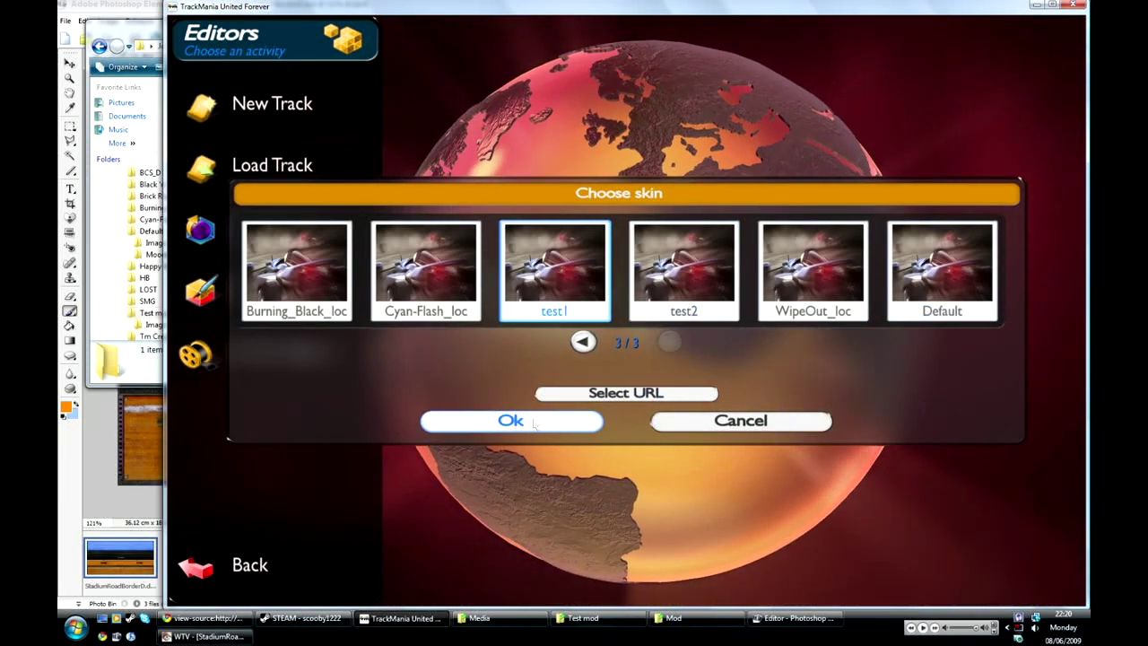
Step: Load the editor with the test1 skin and lay one long straight road across the stadium
left_click(534, 421)
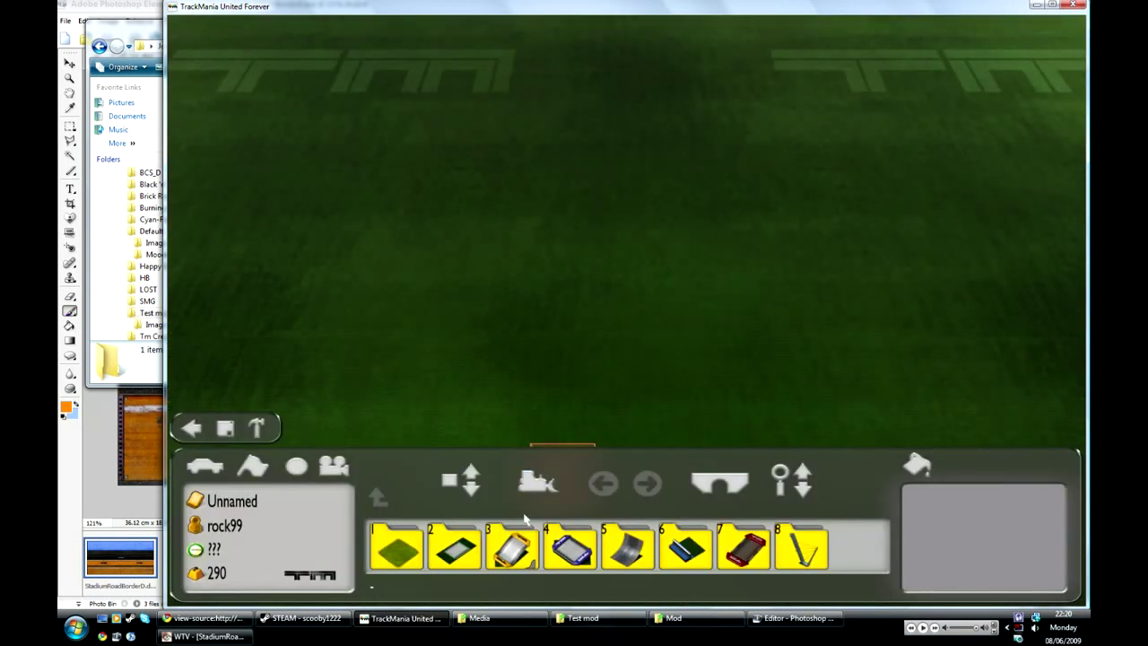
left_click(471, 543)
left_click(400, 554)
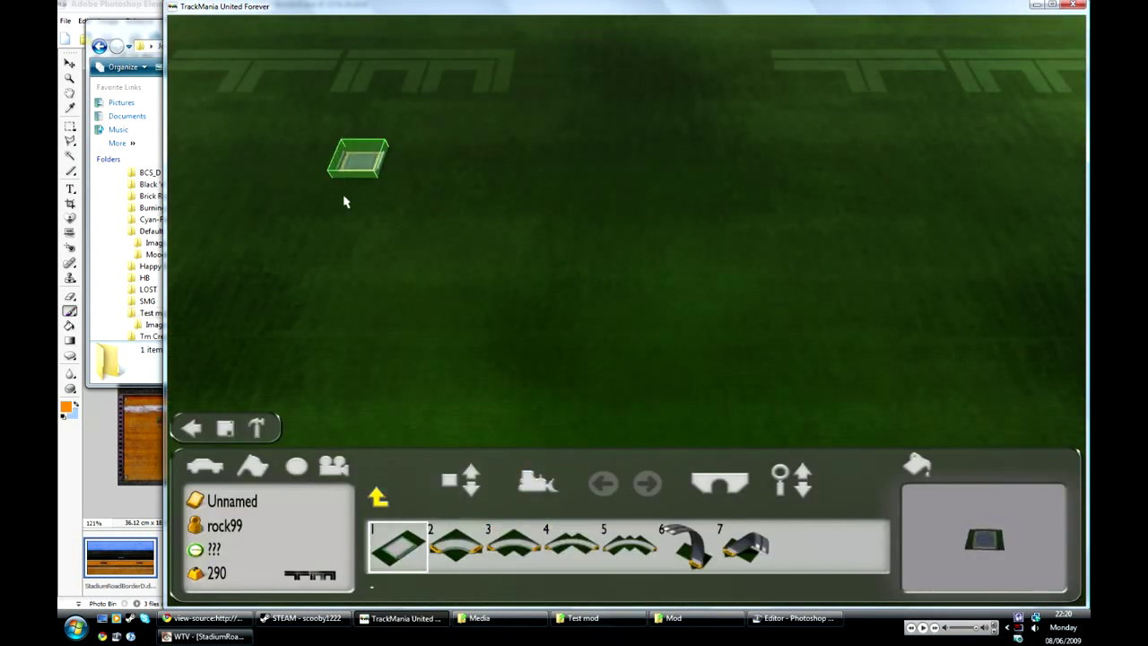
left_click_drag(334, 234, 937, 262)
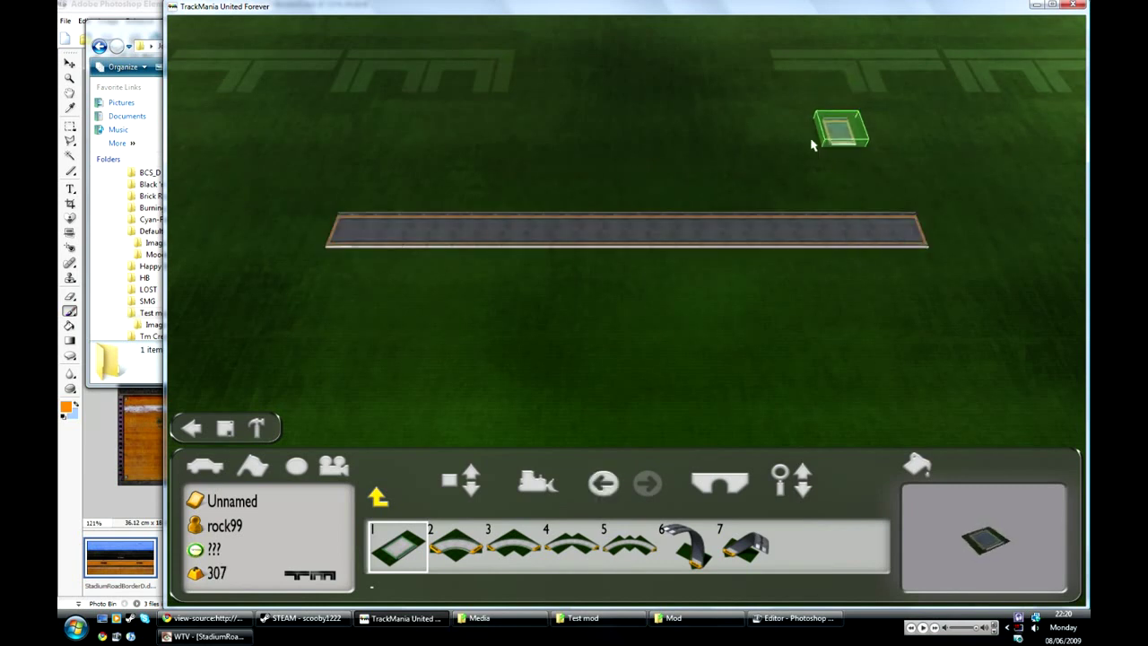
Step: Orbit, tilt and zoom the camera around the new road to view it from several angles
key("Left")
key("Left")
key("Left")
key("Left")
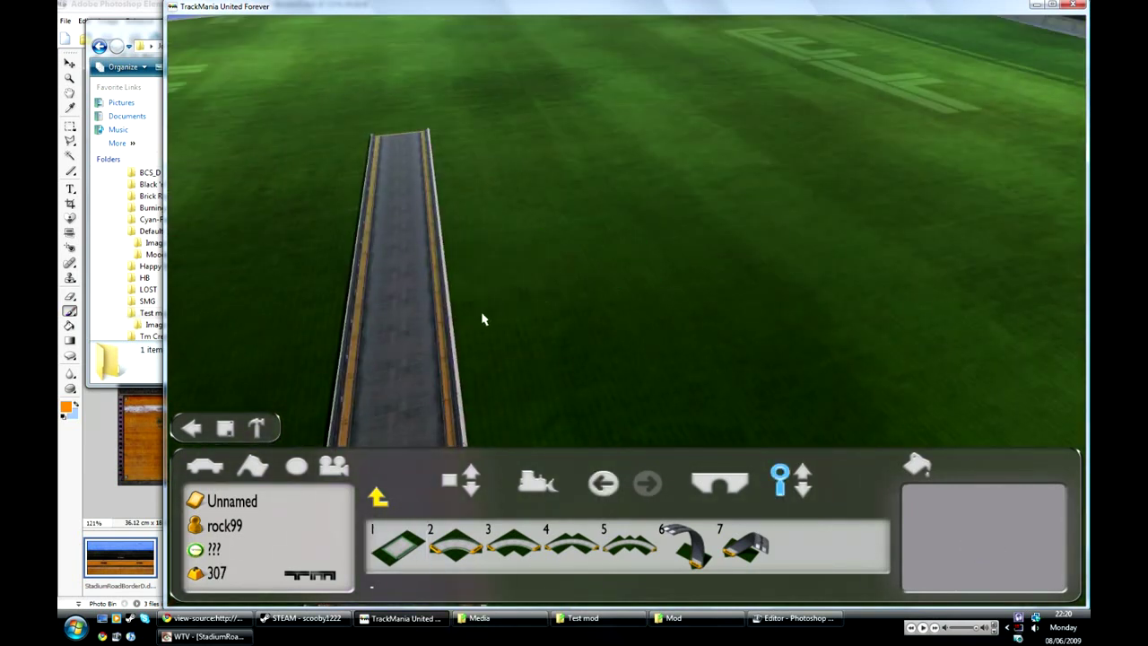
key("Left")
key("Left")
key("Left")
key("Left")
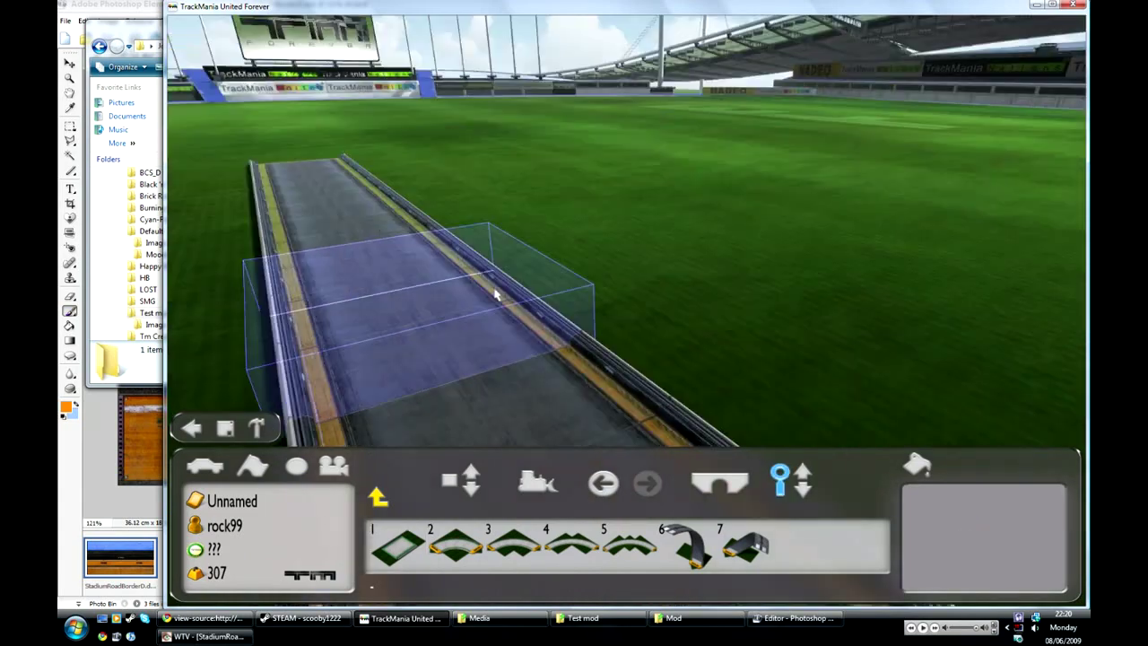
key("Left")
key("Left")
key("Left")
key("Left")
key("1")
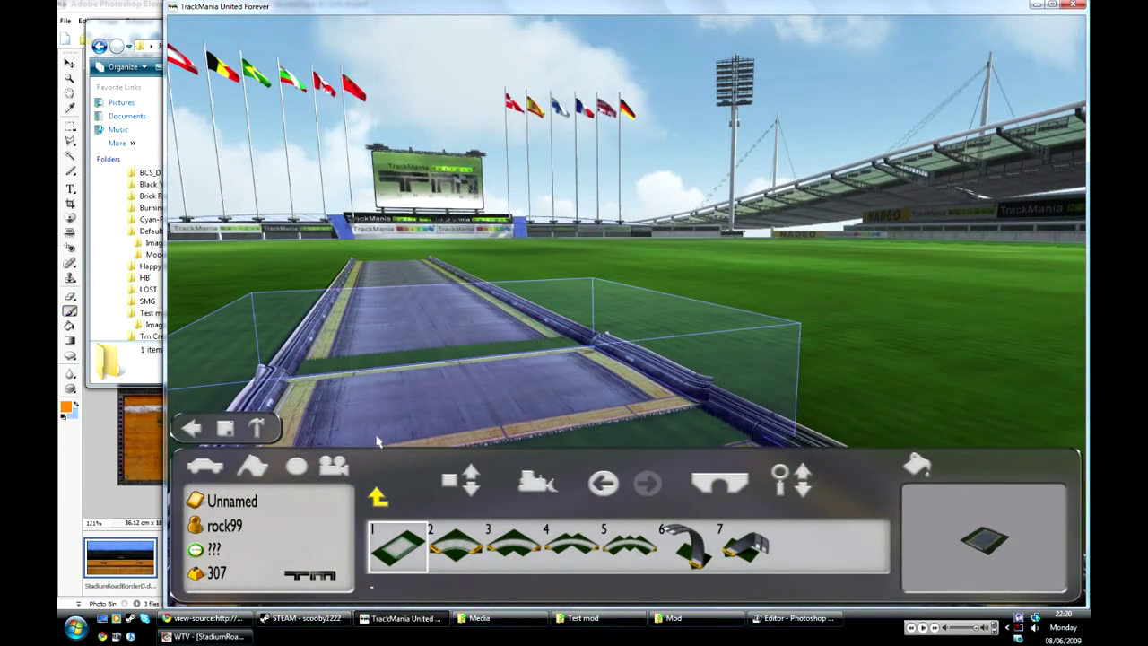
key("Left")
key("Left")
key("Escape")
scroll(492, 351, "up", 5)
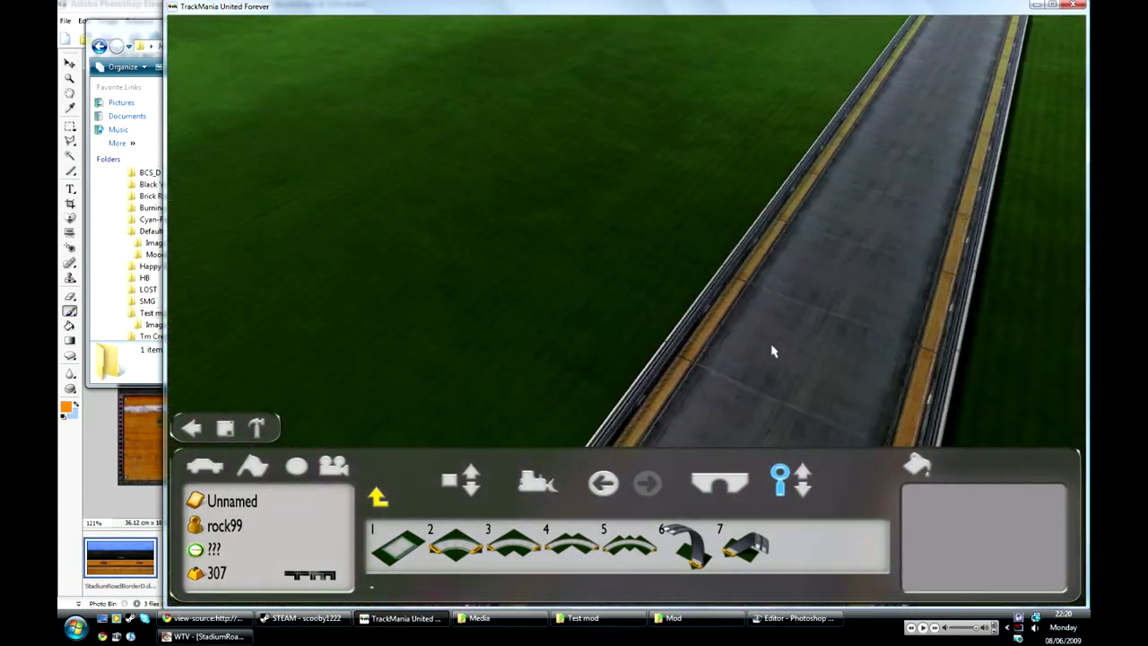
scroll(781, 346, "down", 5)
key("Left")
key("Left")
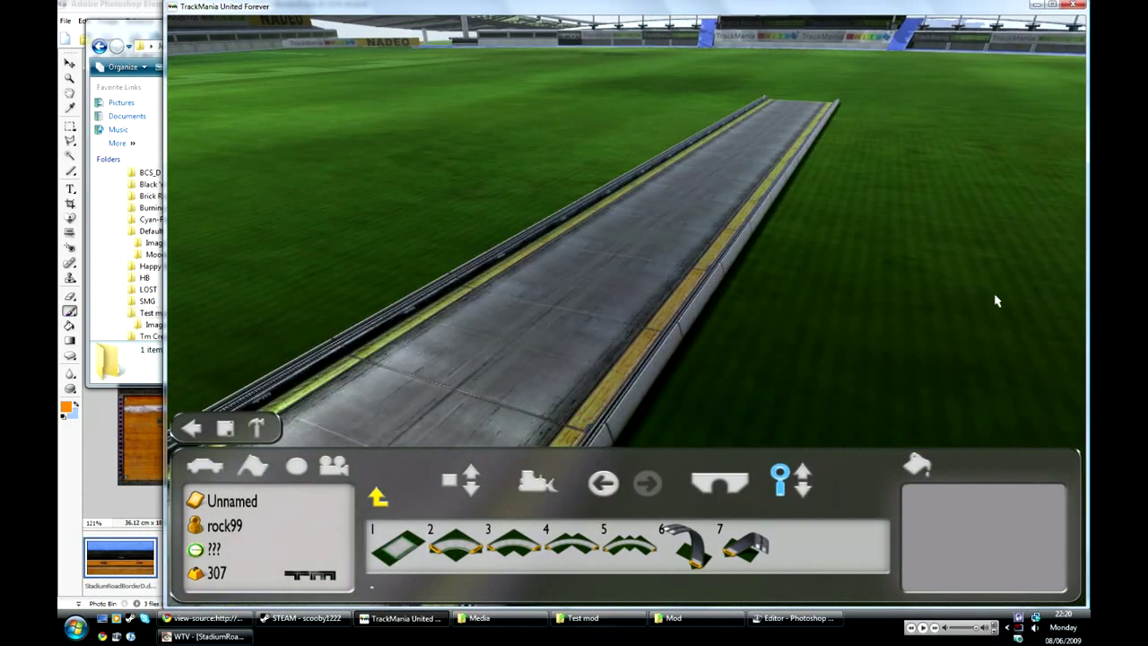
scroll(996, 302, "down", 5)
key("Down")
key("Down")
key("Left")
key("Left")
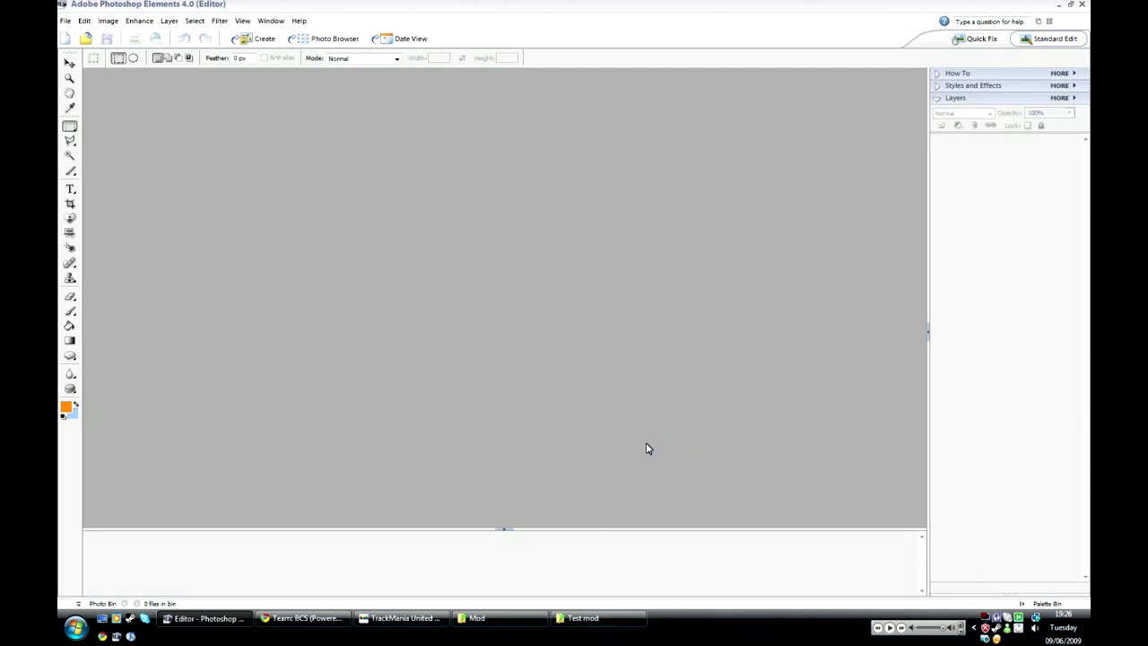
Step: Browse up to Mods and into the Default mod's Image folder in the Open dialog
left_click(86, 39)
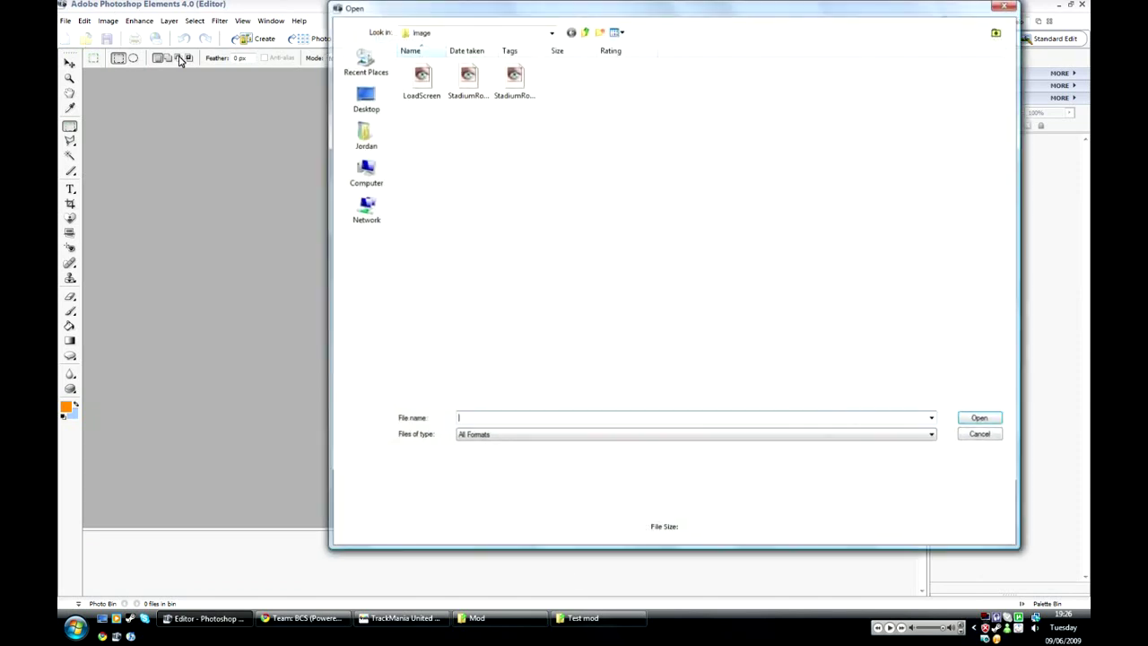
left_click(587, 33)
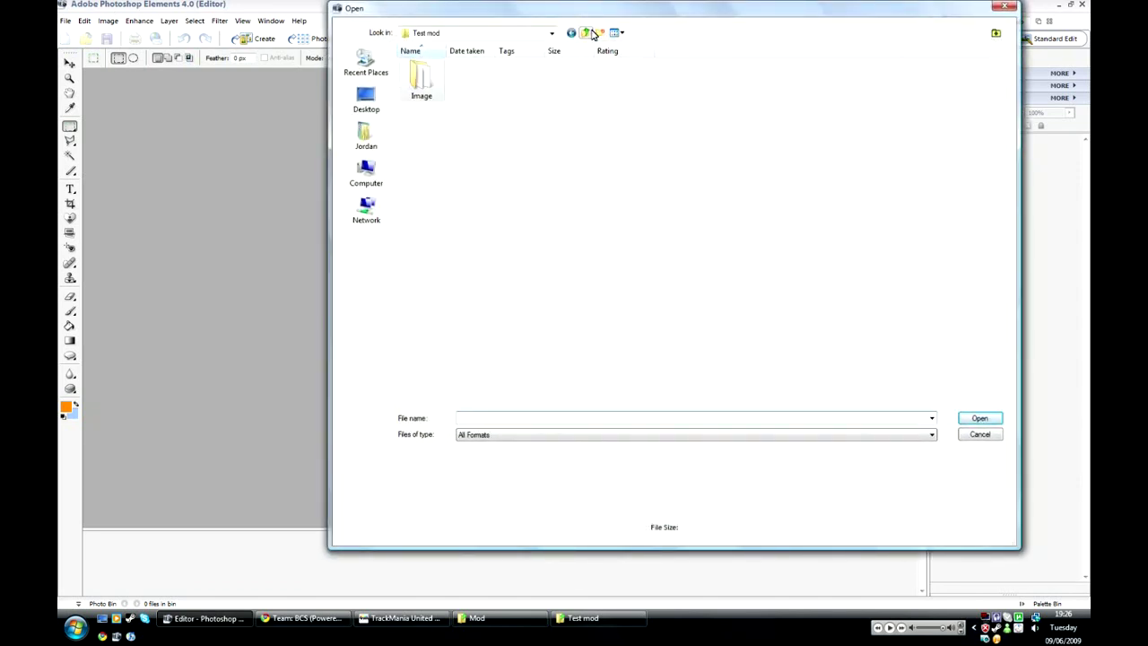
left_click(588, 33)
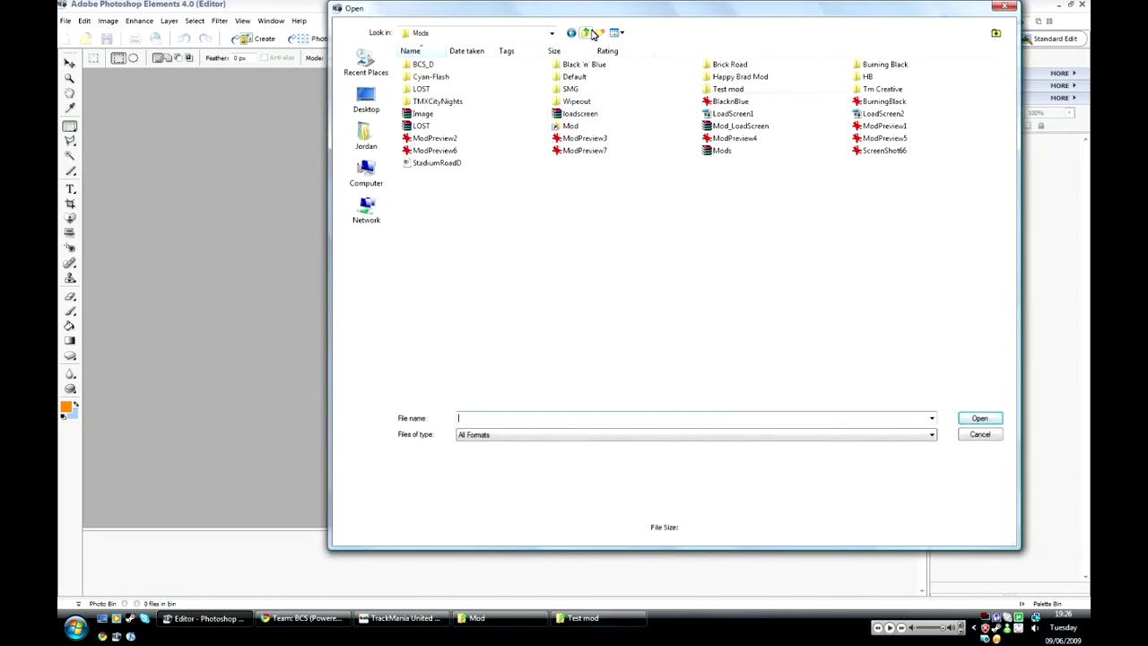
double_click(623, 80)
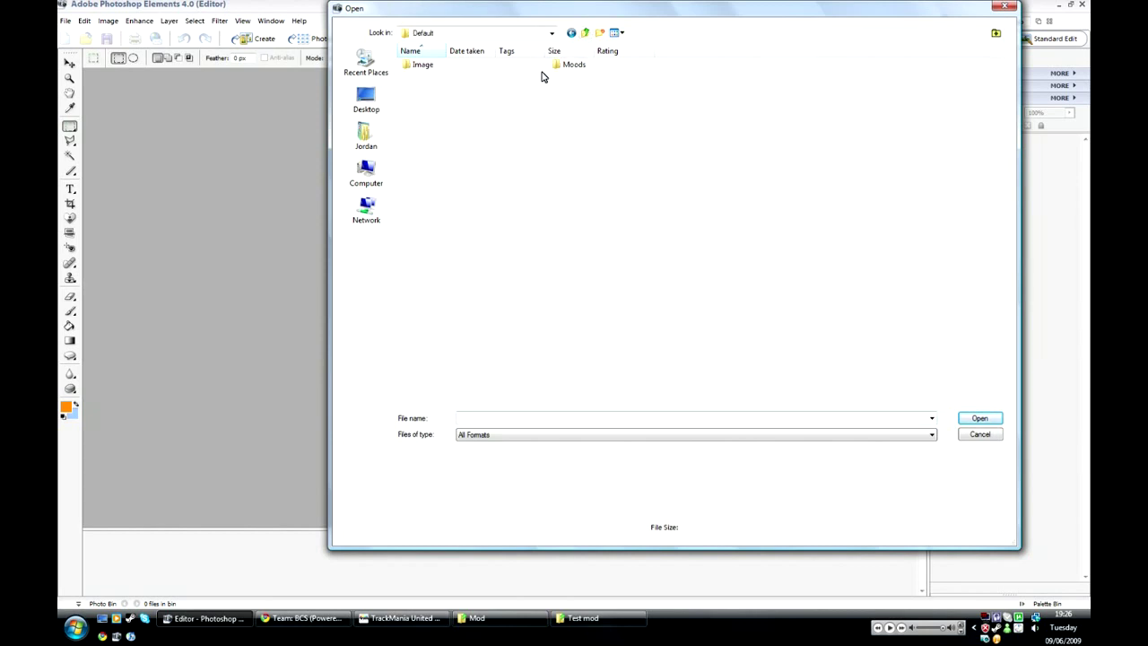
double_click(487, 70)
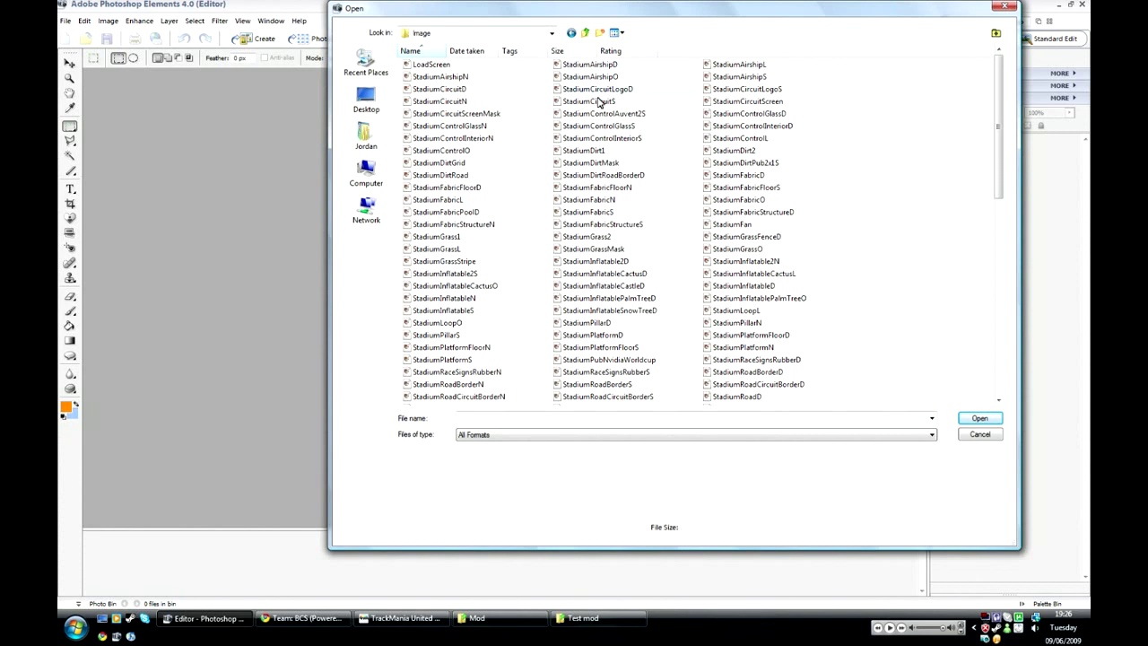
Step: Select StadiumRoadGridD, StadiumStartLogoD and StadiumRoadTurboD together for opening
scroll(645, 197, "down", 5)
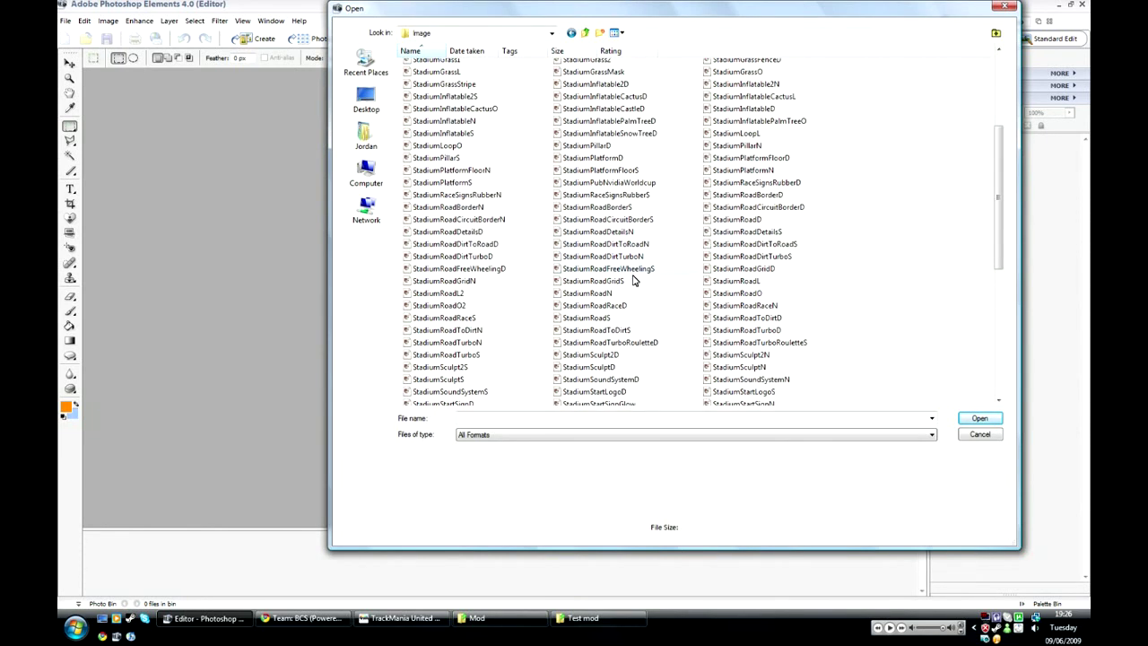
left_click(747, 269)
scroll(744, 343, "down", 5)
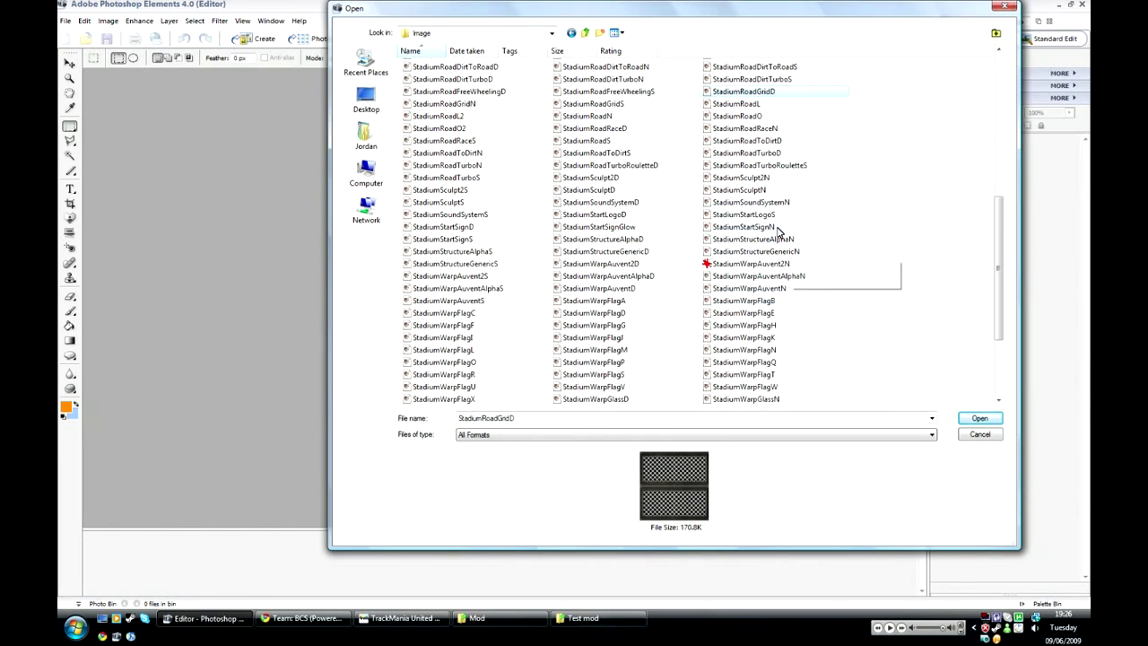
left_click(632, 220, "ctrl")
scroll(839, 248, "up", 8)
scroll(838, 248, "down", 6)
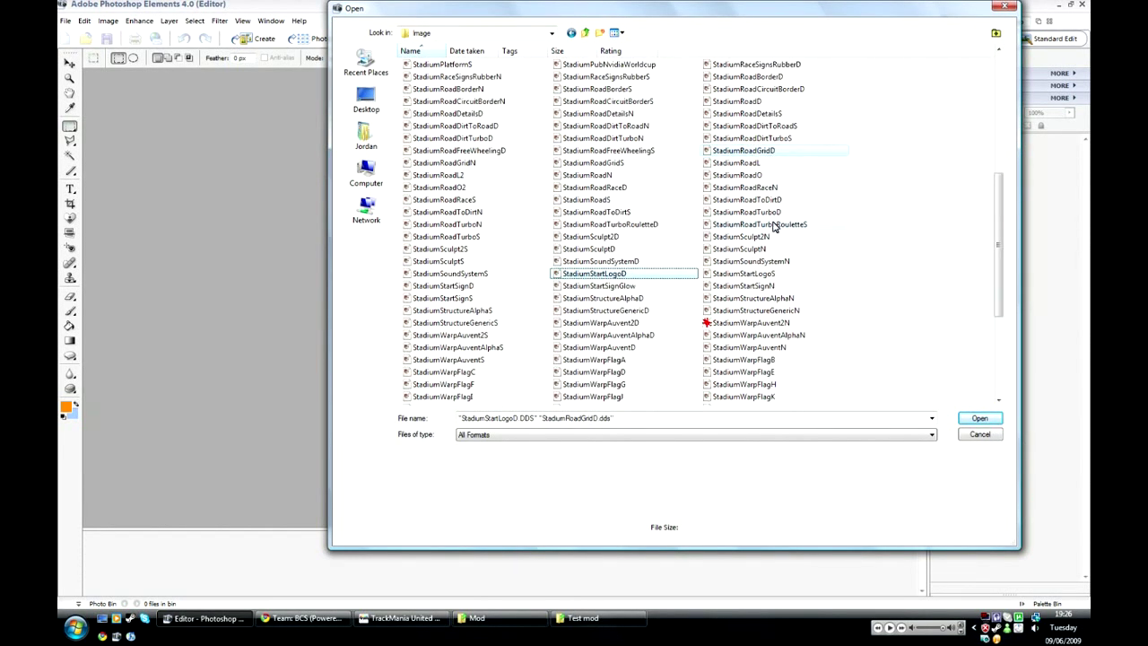
left_click(728, 214, "ctrl")
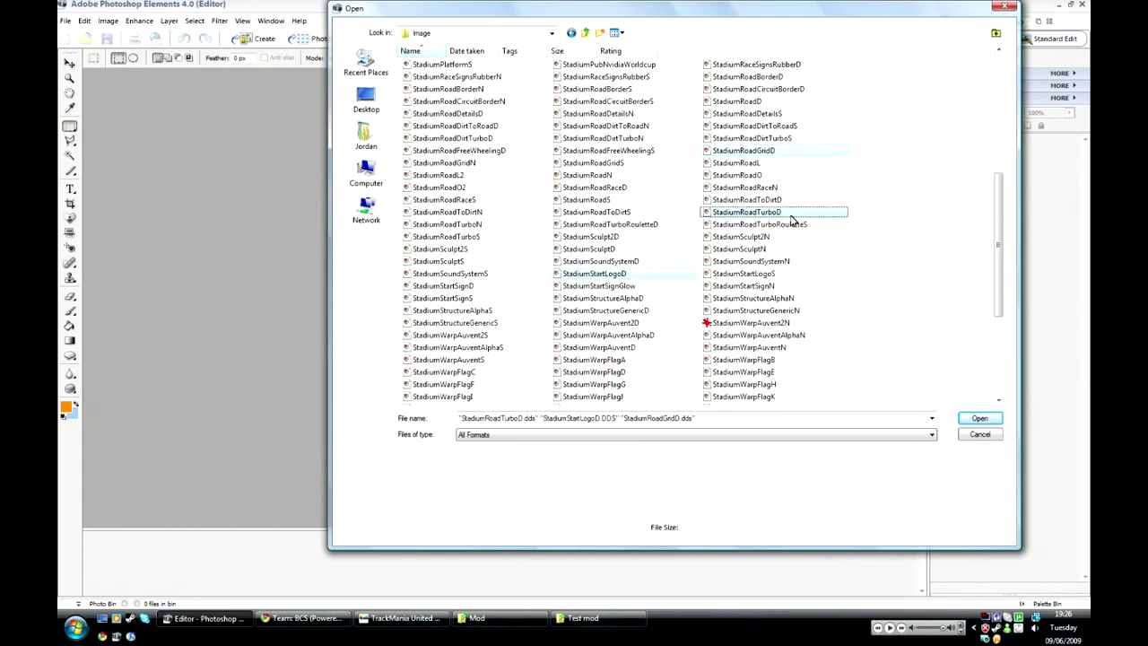
Step: Open the three chosen textures, accepting the default NVIDIA DDS read settings for each
left_click(980, 420)
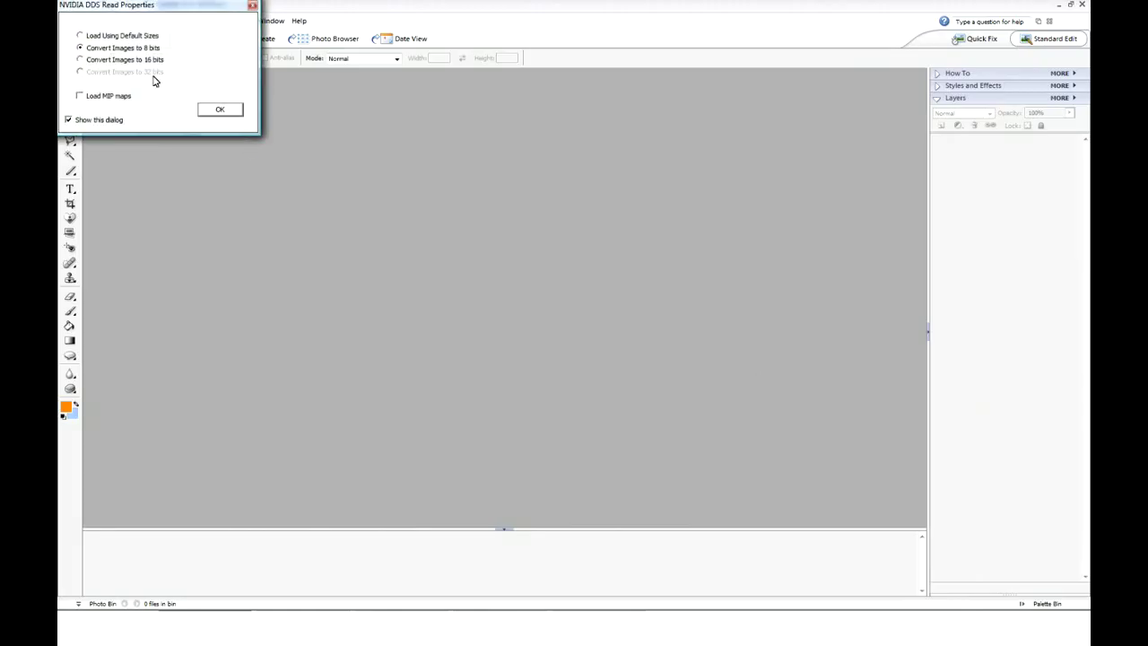
left_click(218, 109)
left_click(218, 109)
left_click(218, 108)
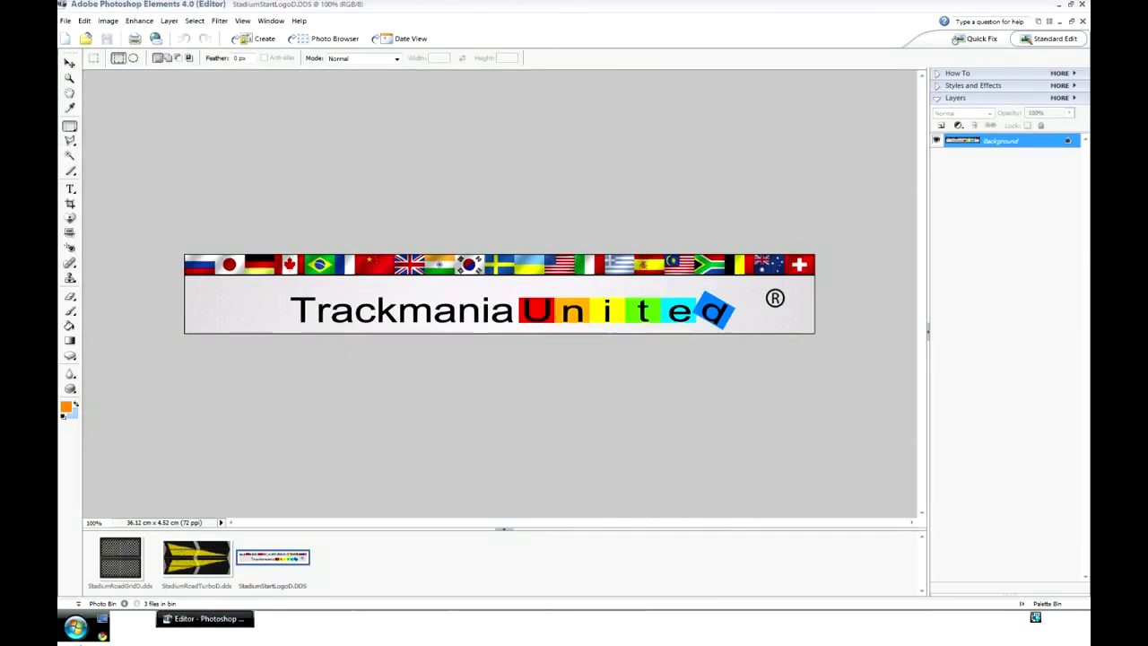
Step: Look through the grid, turbo and logo textures, then zoom in on StadiumRoadGridD
left_click(135, 560)
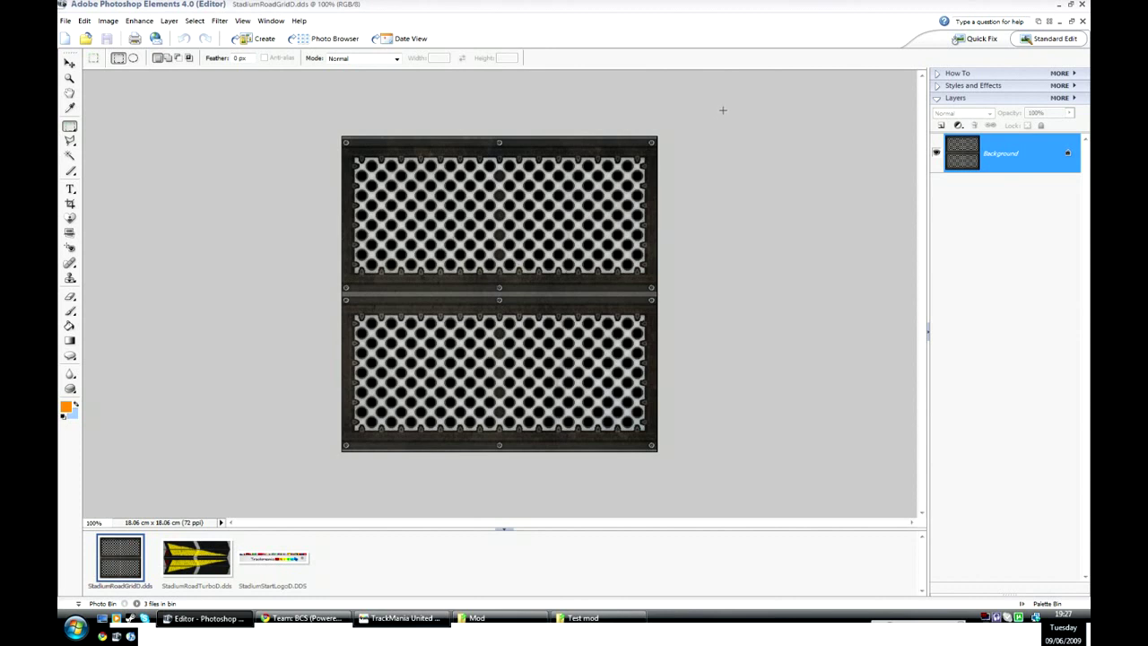
left_click(199, 556)
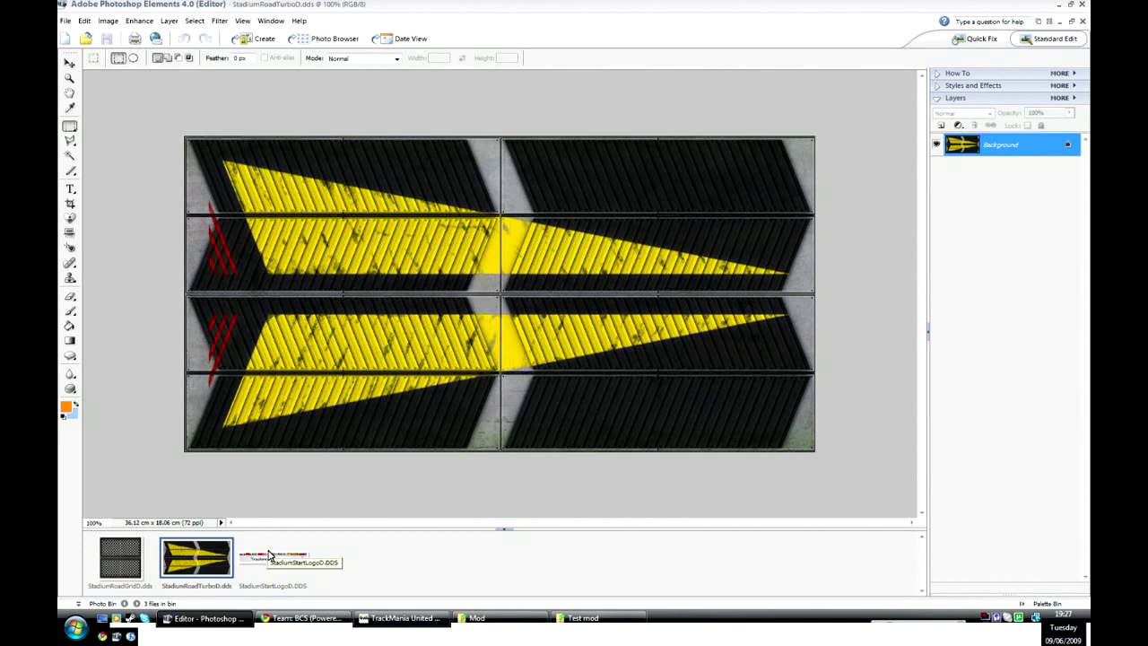
left_click(268, 555)
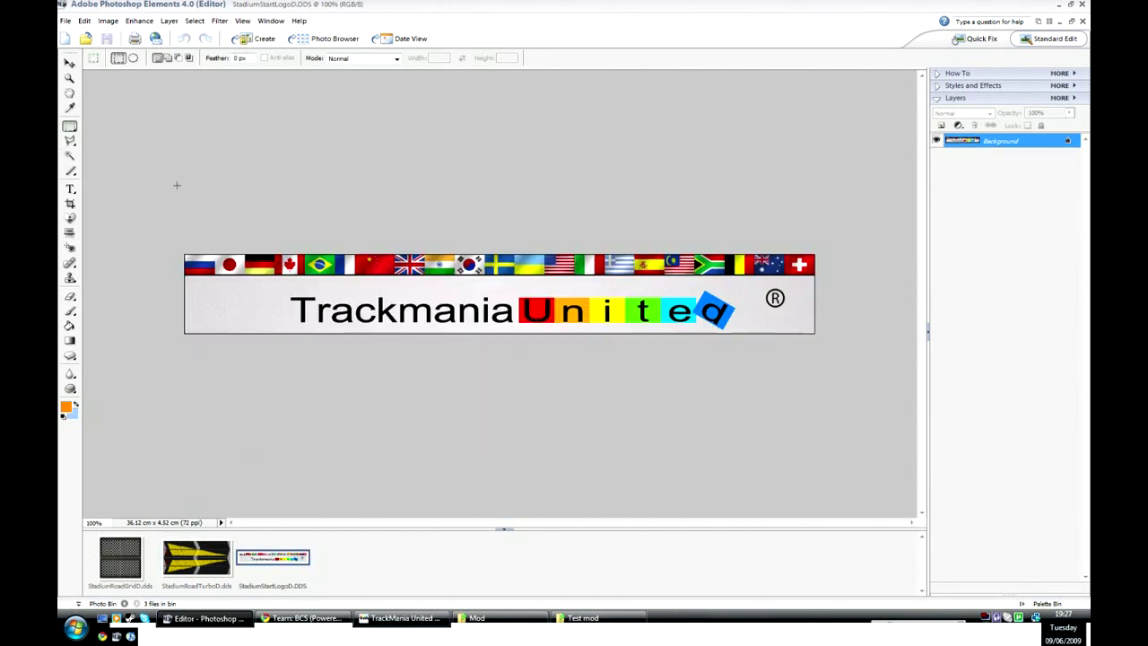
key("ctrl+a")
left_click(135, 560)
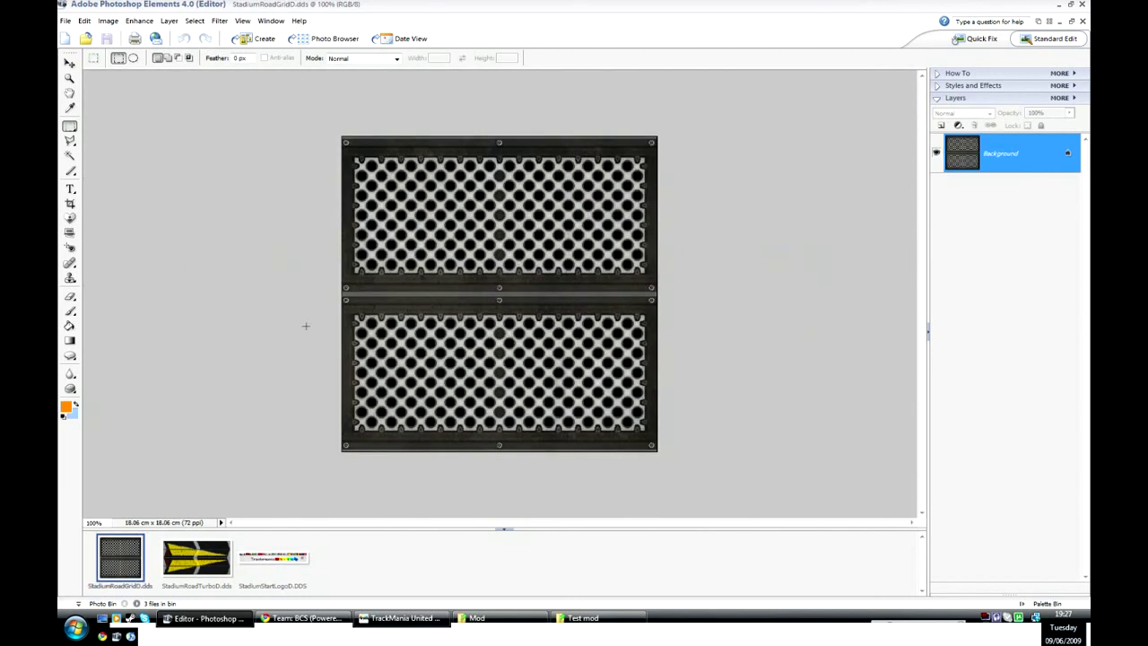
key("ctrl+plus")
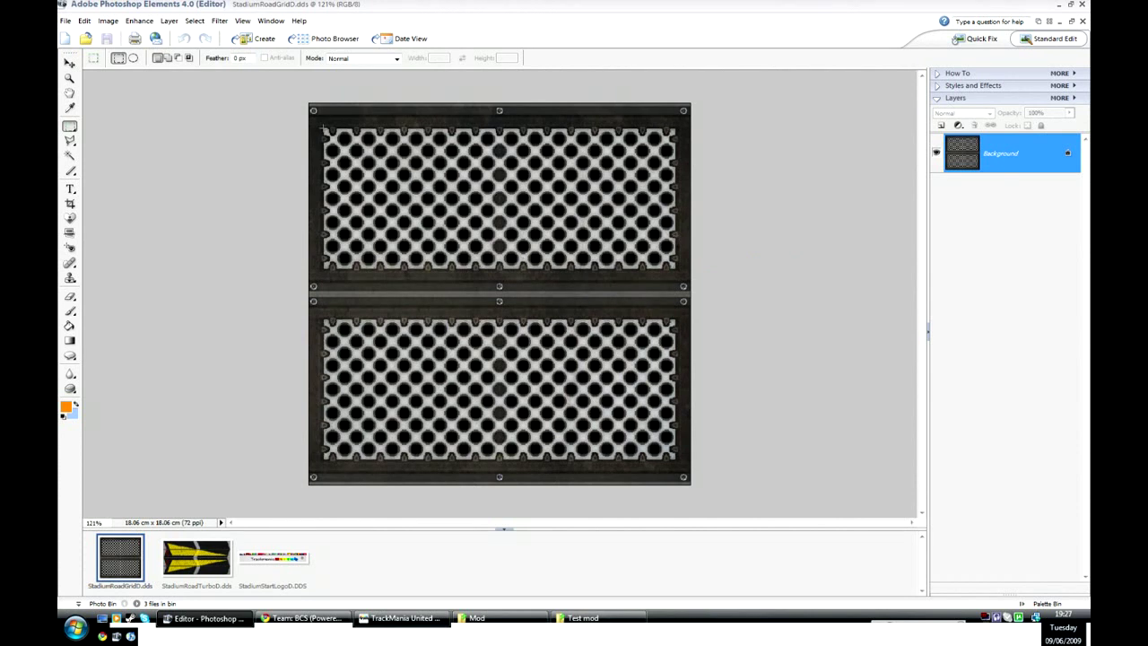
Step: Colorize the upper grid panel bright orange with raised saturation, then deselect
left_click_drag(683, 285, 679, 273)
left_click(139, 20)
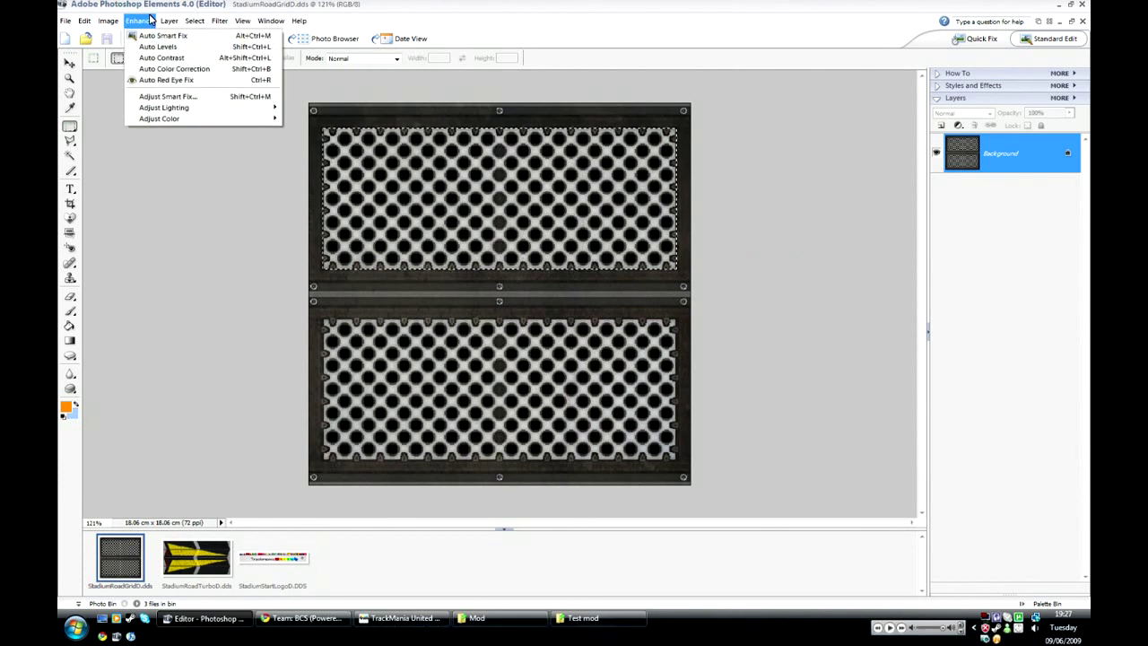
mouse_move(229, 122)
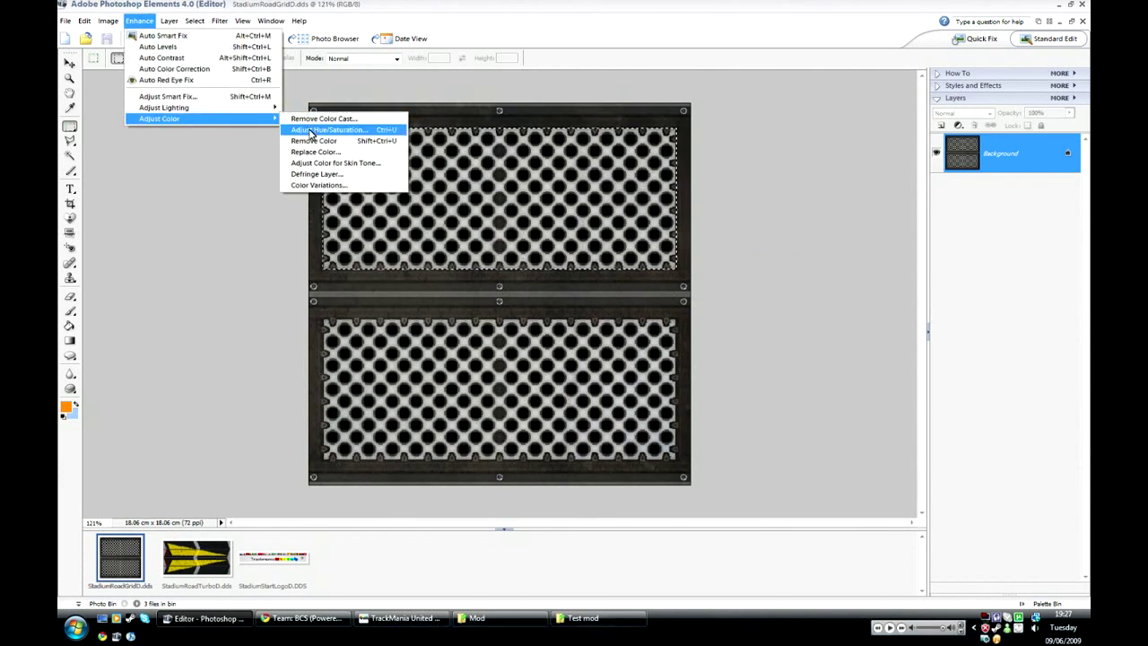
left_click(311, 133)
left_click(1050, 466)
left_click_drag(904, 422, 973, 422)
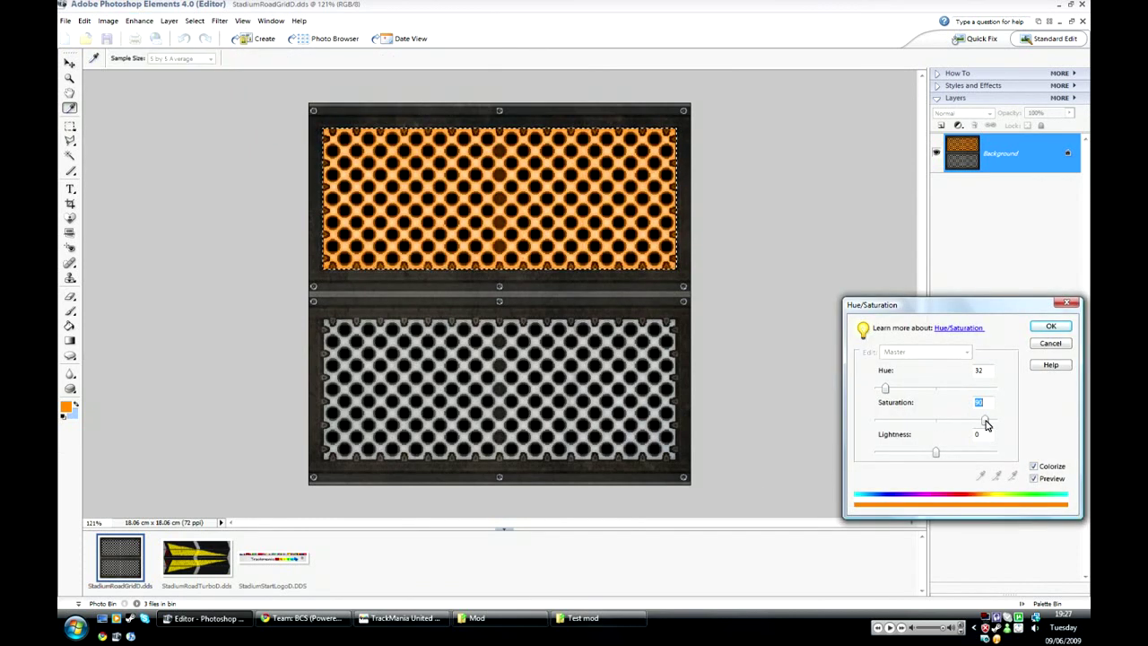
left_click(1050, 326)
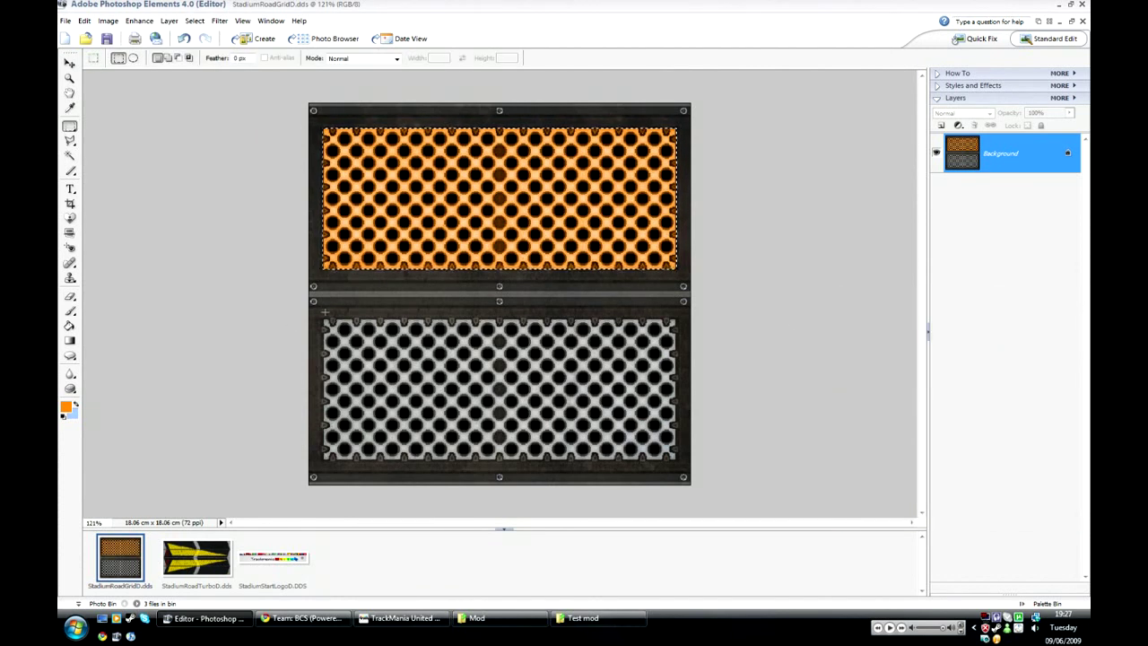
key("ctrl+d")
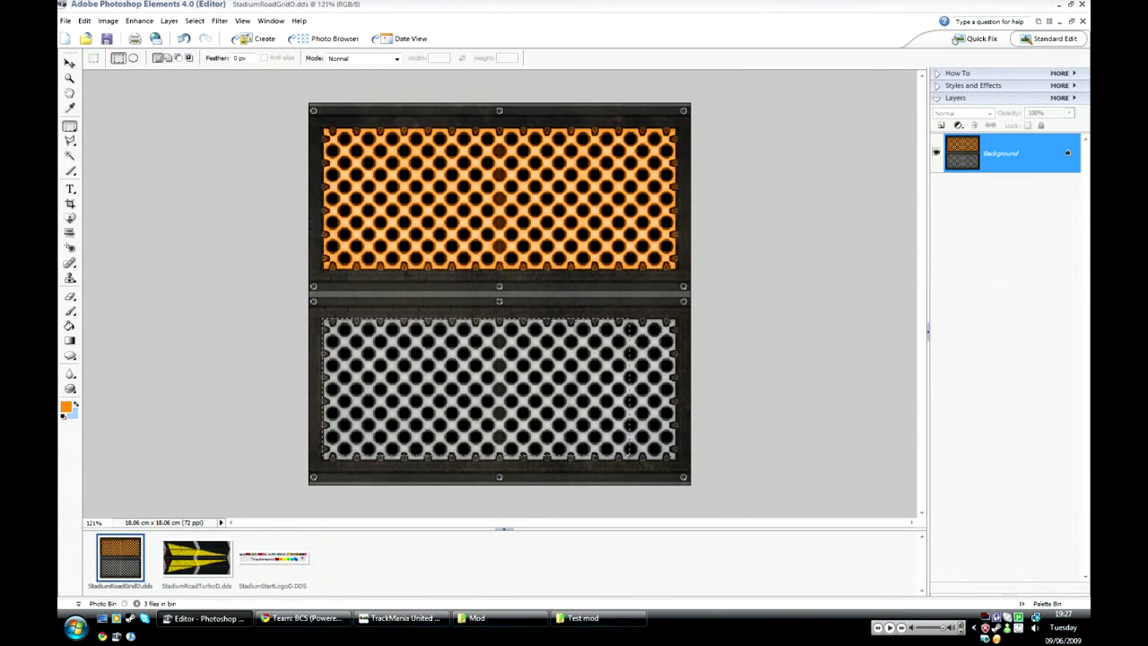
Step: Colorize the lower grid panel orange at hue 32 with strong saturation to match
left_click_drag(633, 459, 679, 463)
left_click(107, 20)
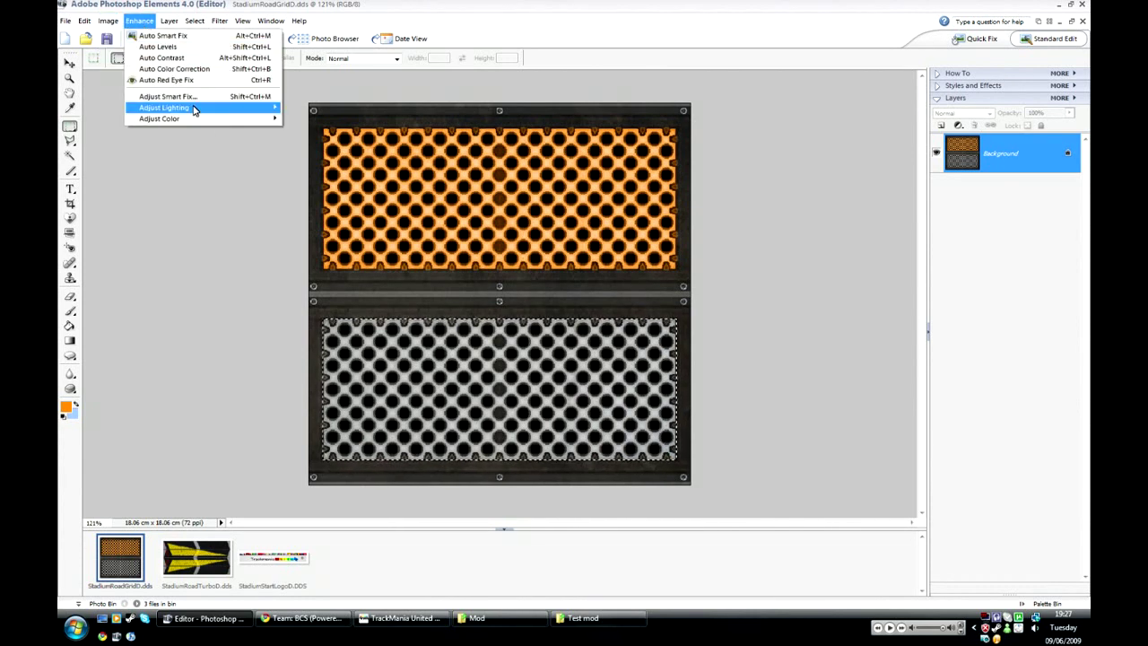
mouse_move(195, 119)
left_click(323, 138)
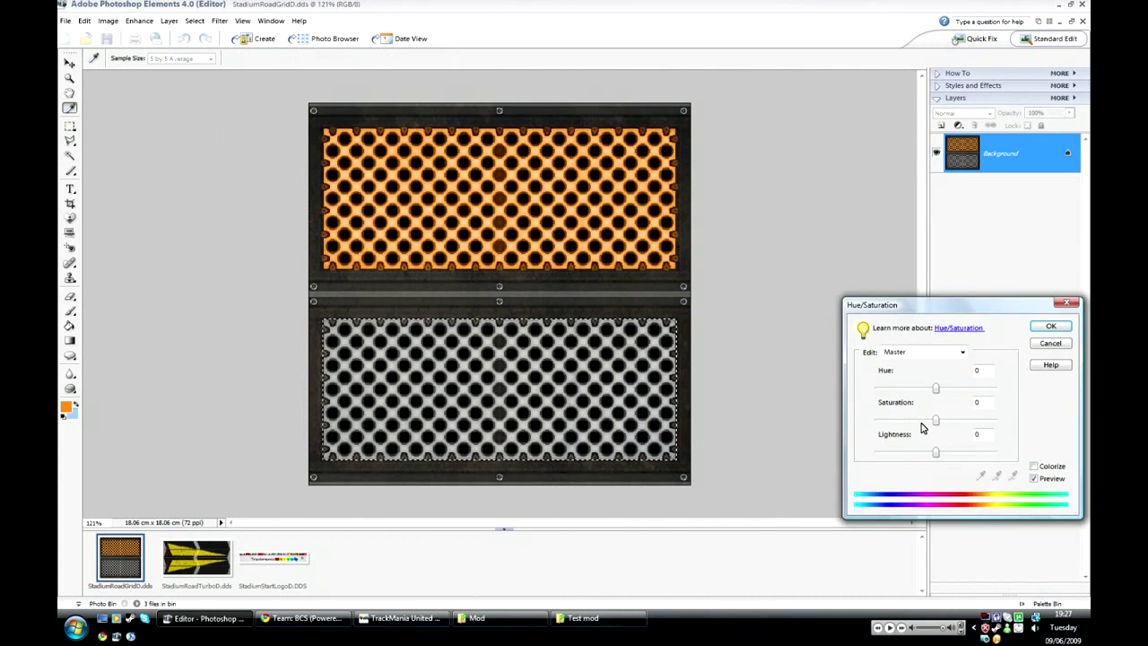
left_click(1034, 466)
left_click_drag(952, 419, 965, 423)
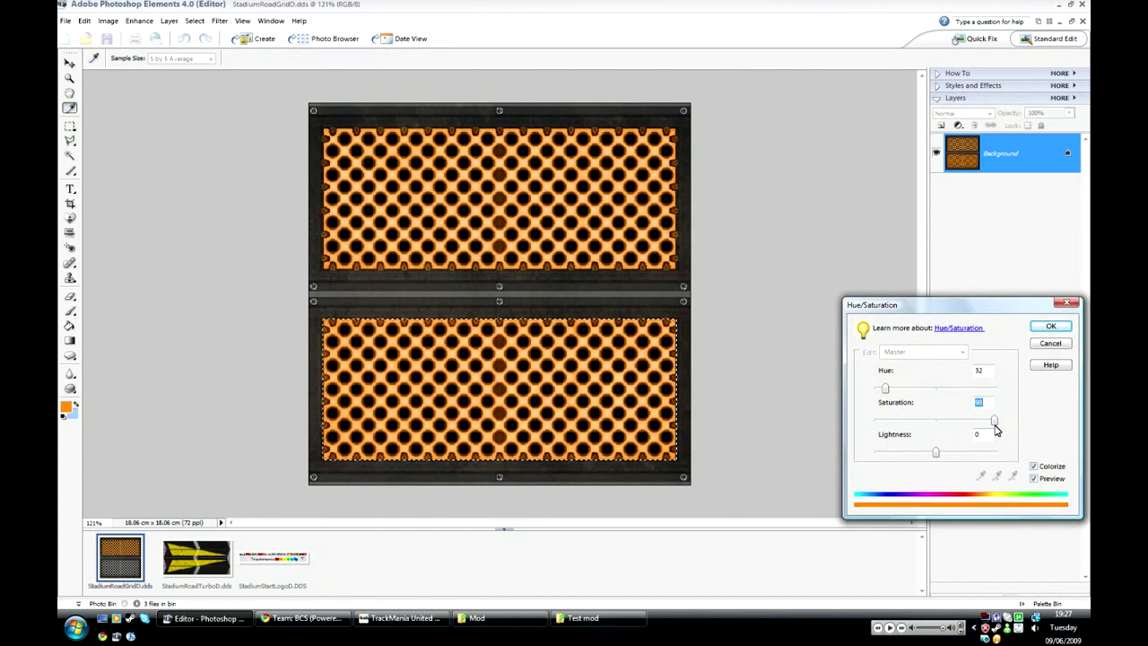
left_click(1051, 326)
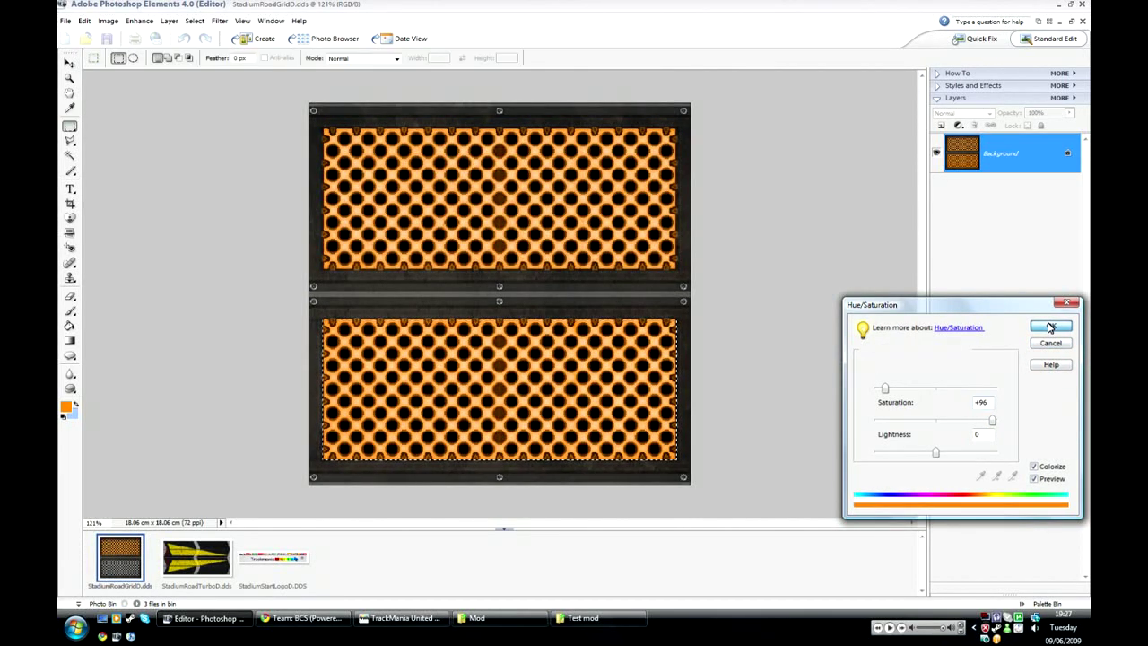
left_click(735, 312)
scroll(763, 288, "down", 1)
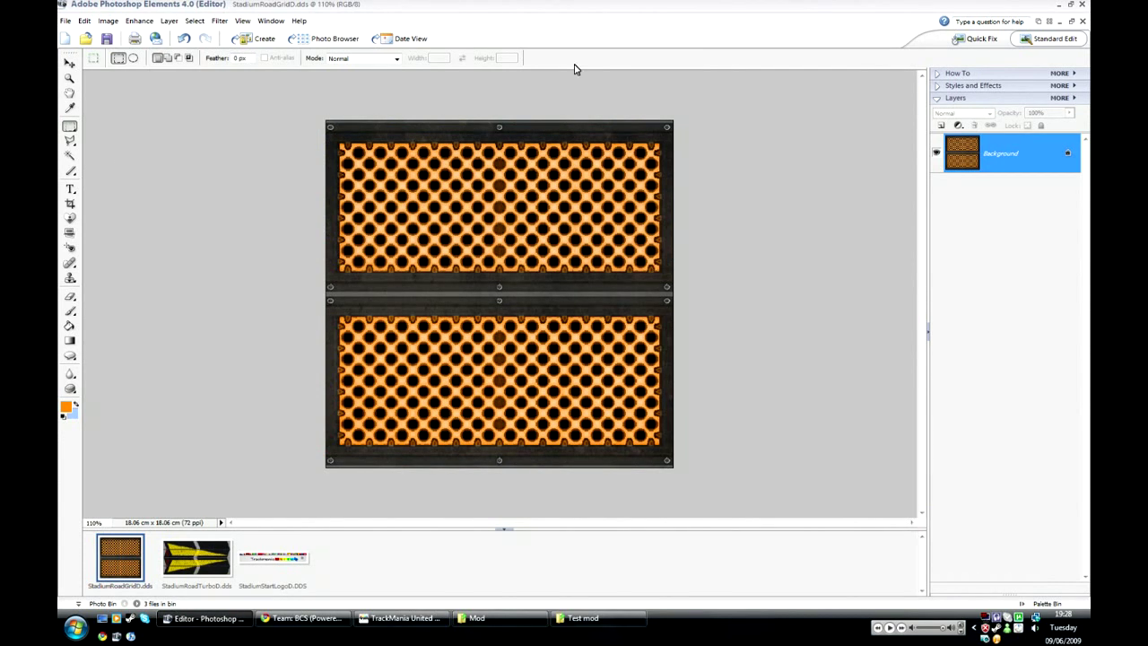
Step: Fill the whole StadiumStartLogoD image with a Render > Clouds pattern in place of the logo
left_click(263, 571)
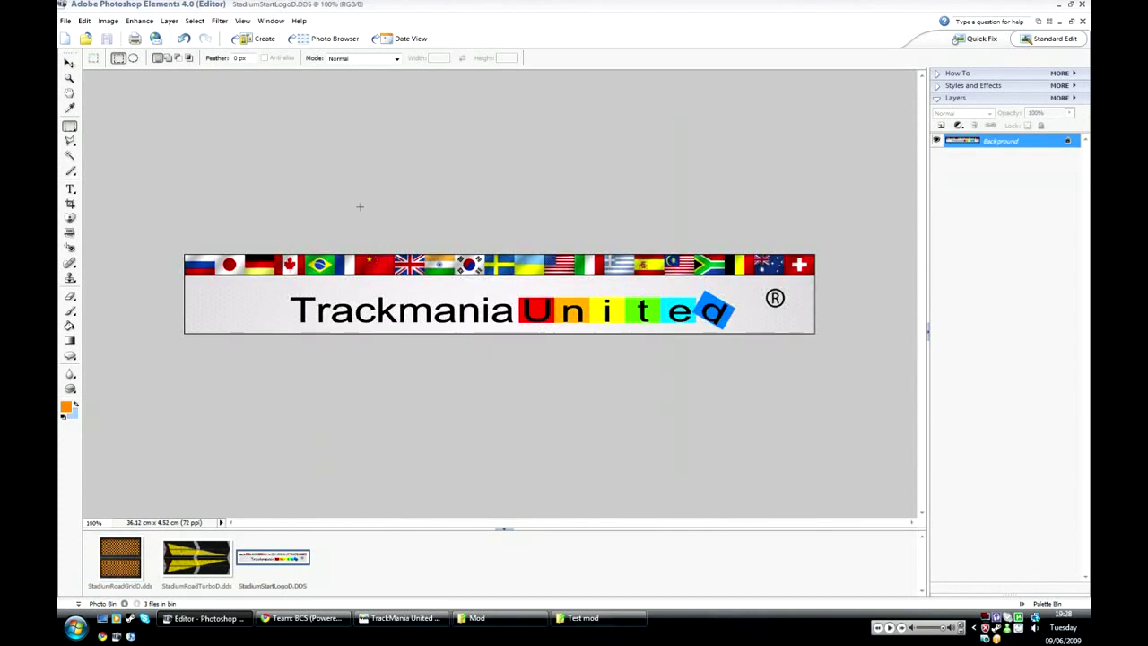
left_click(219, 20)
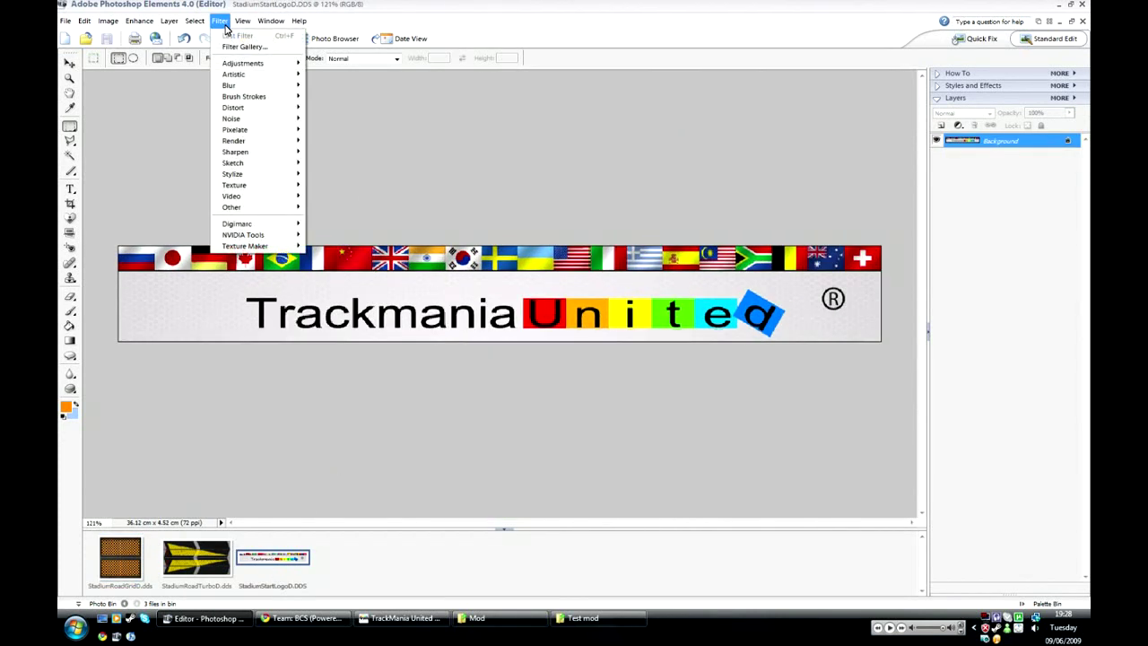
mouse_move(252, 157)
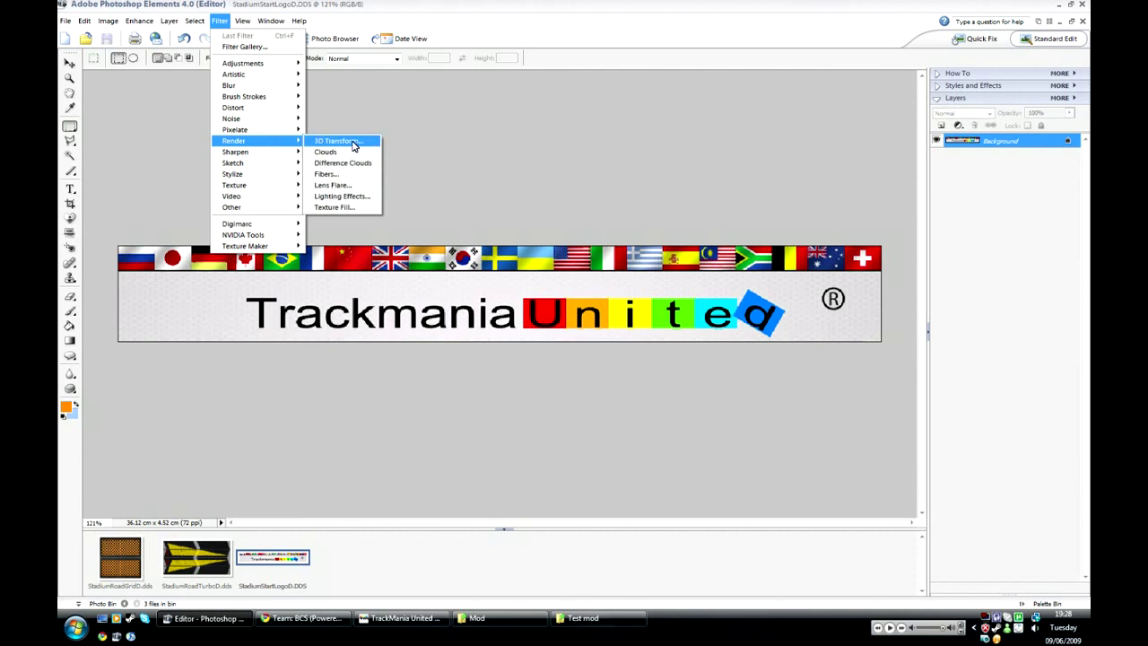
left_click(354, 154)
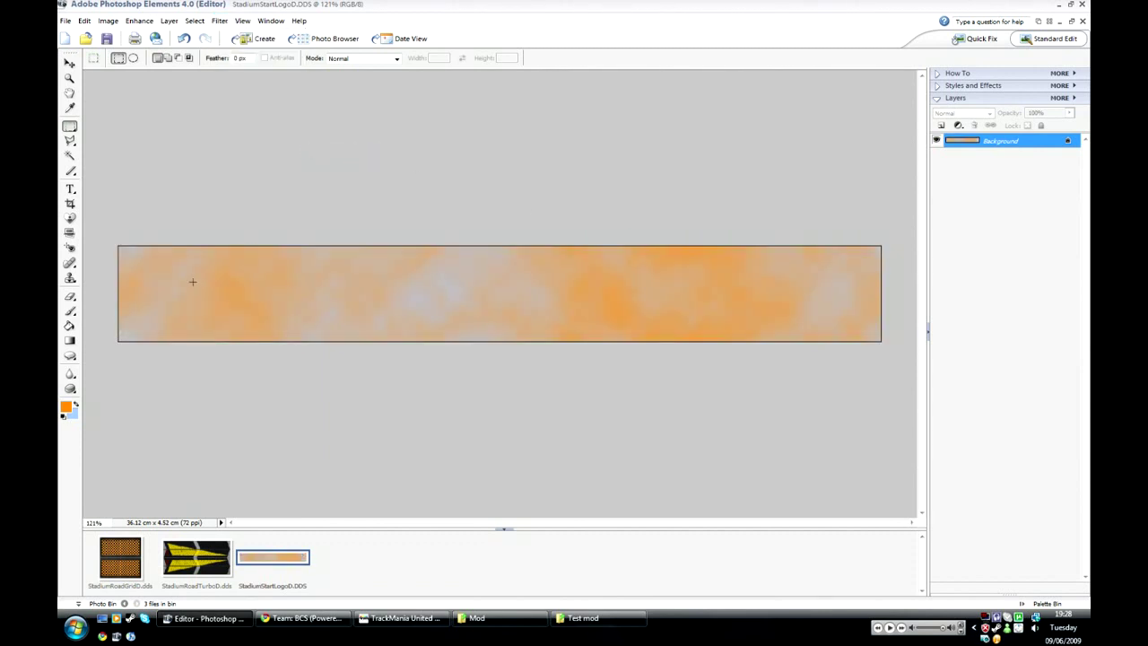
Step: Zoom in on StadiumRoadTurboD and outline the upper yellow arrow with the Polygonal Lasso
left_click(211, 565)
key("ctrl+0")
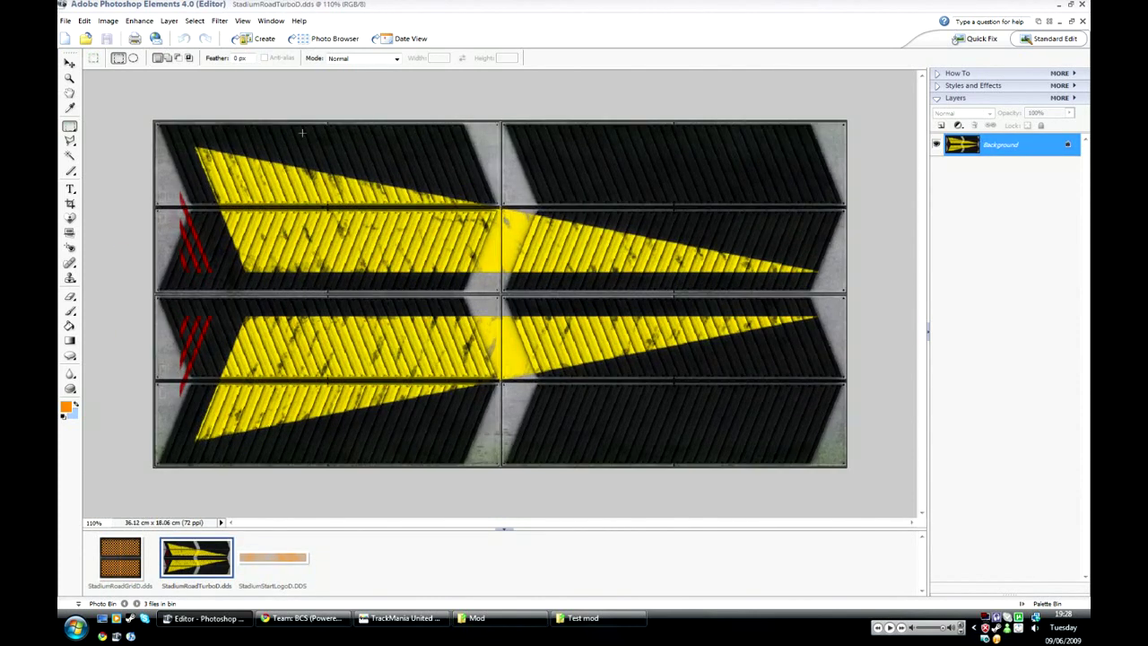
left_click(71, 141)
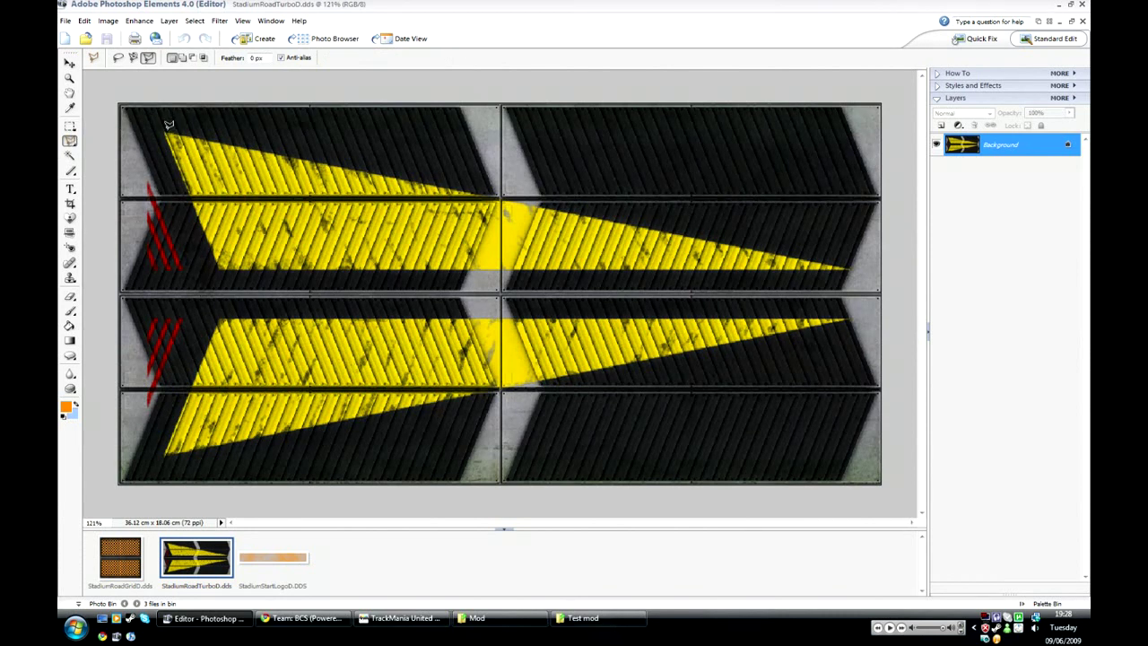
left_click_drag(164, 132, 221, 267)
left_click(852, 269)
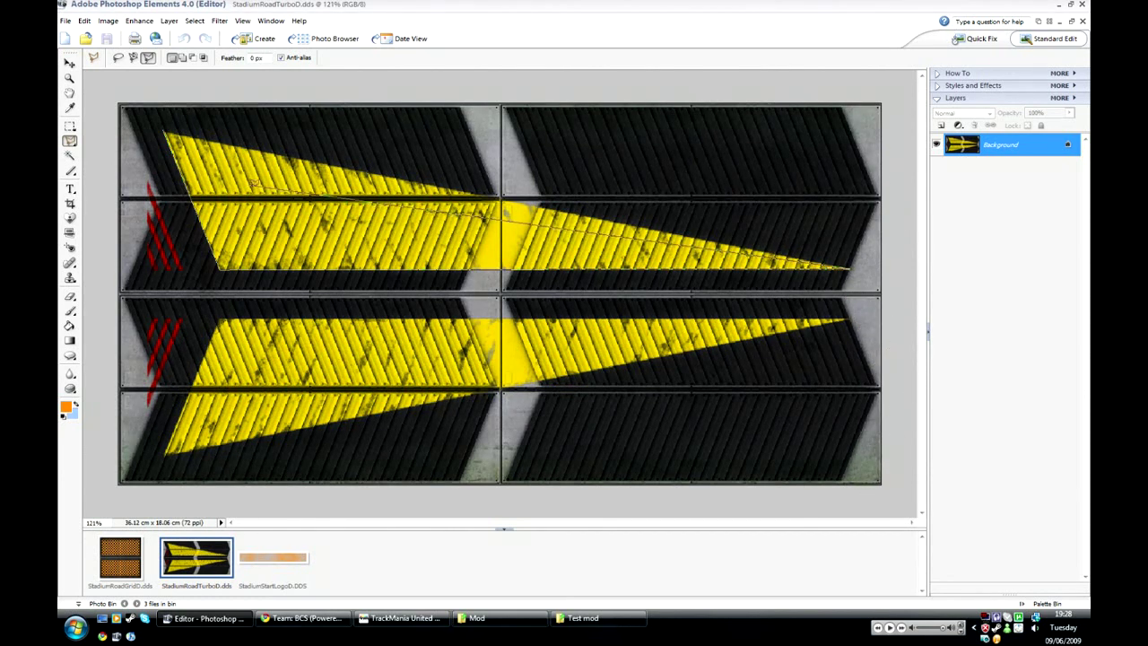
left_click(499, 197)
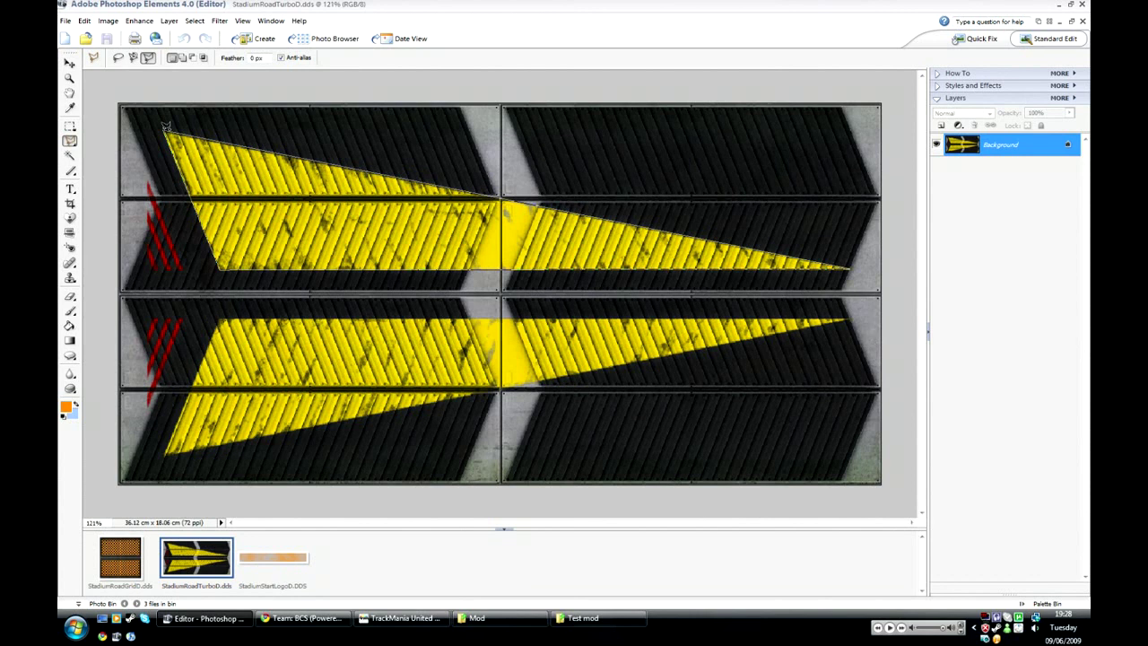
left_click(165, 127)
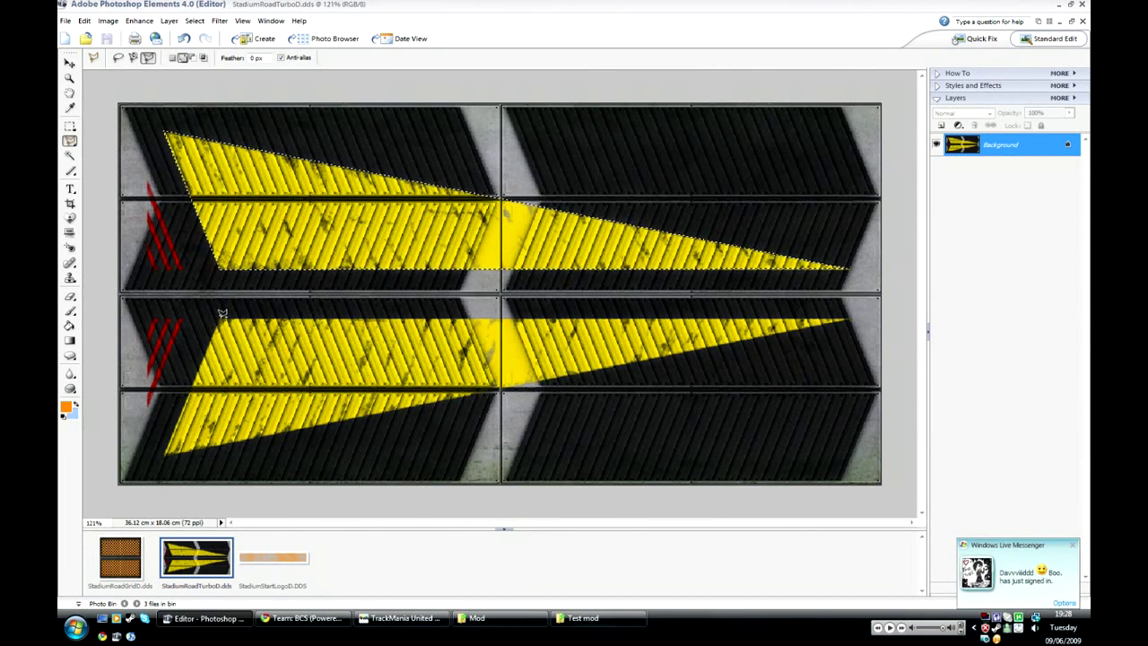
Step: Outline the lower yellow arrow so both arrows and their red stripes are selected
left_click(165, 456)
left_click(498, 389)
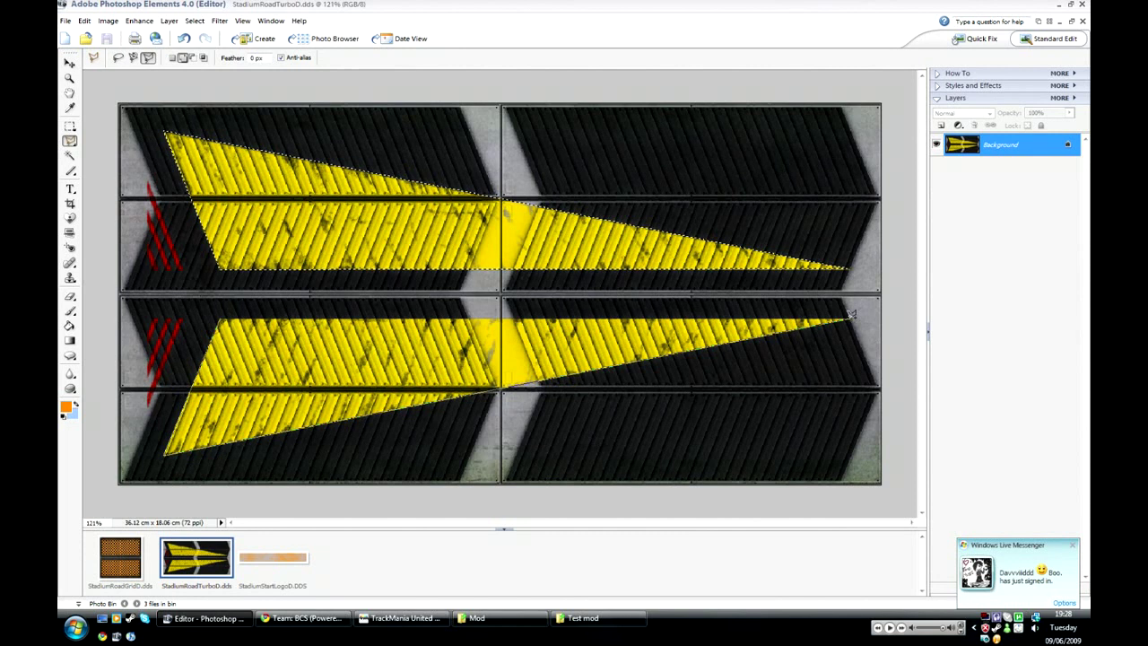
left_click(849, 318)
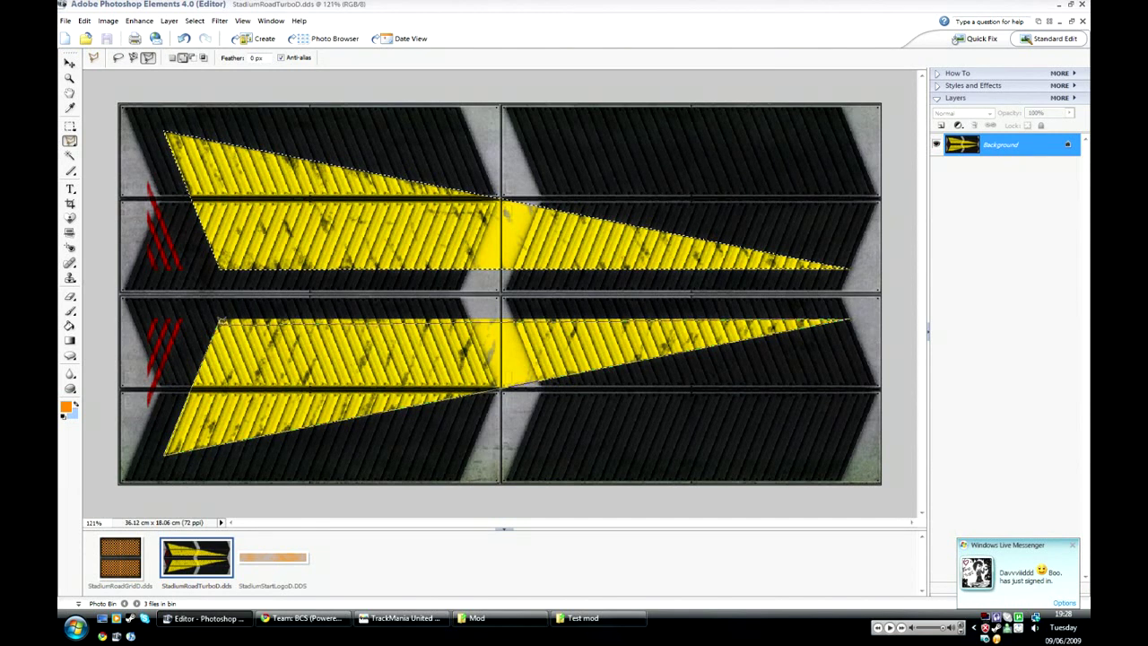
double_click(219, 319)
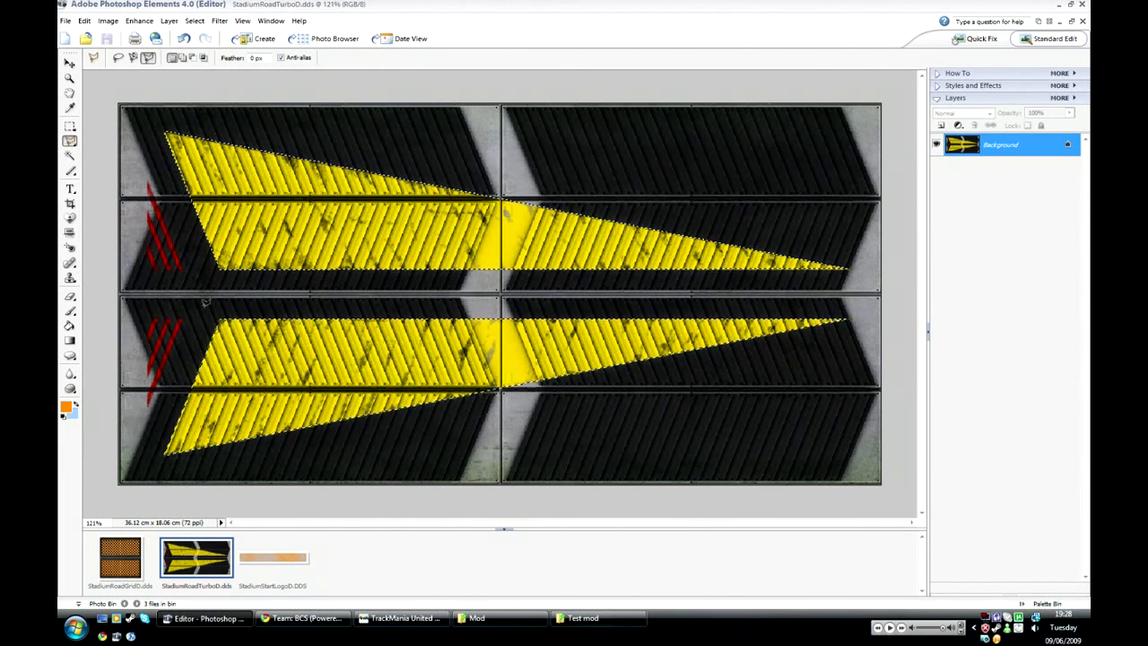
scroll(189, 313, "up", 3)
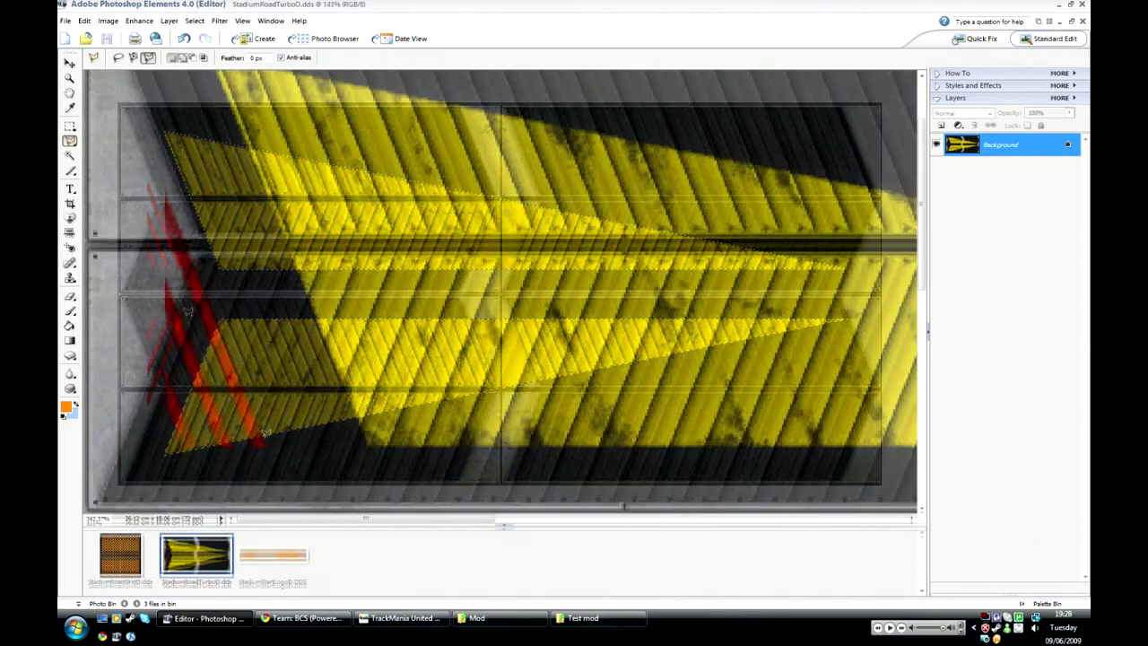
key("ctrl+z")
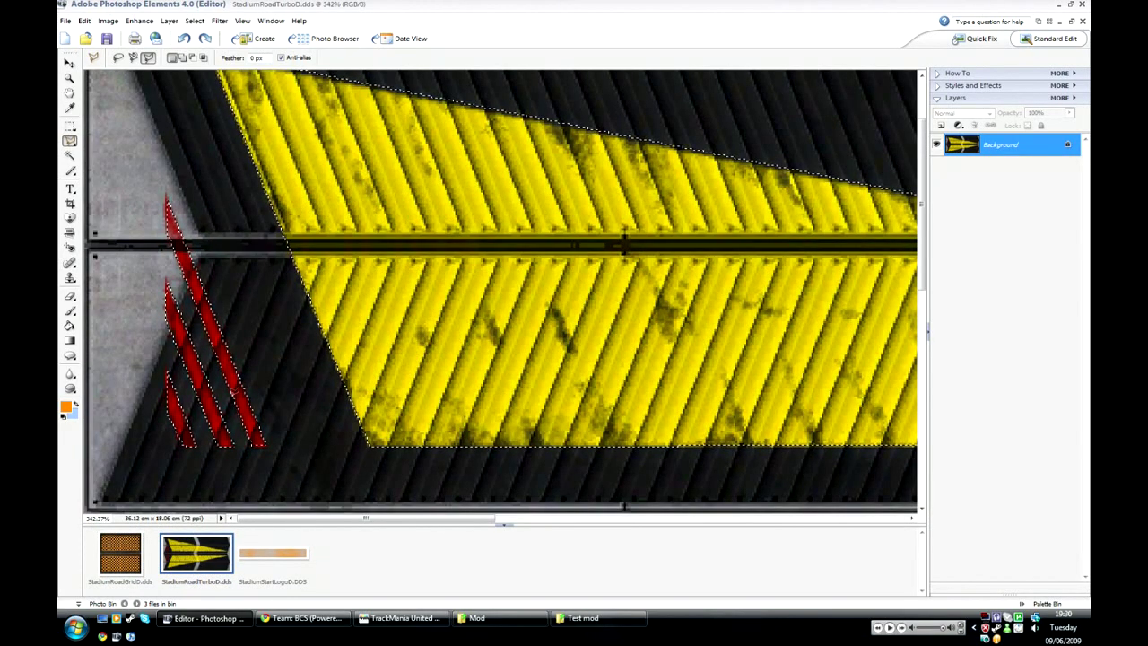
scroll(308, 267, "down", 4)
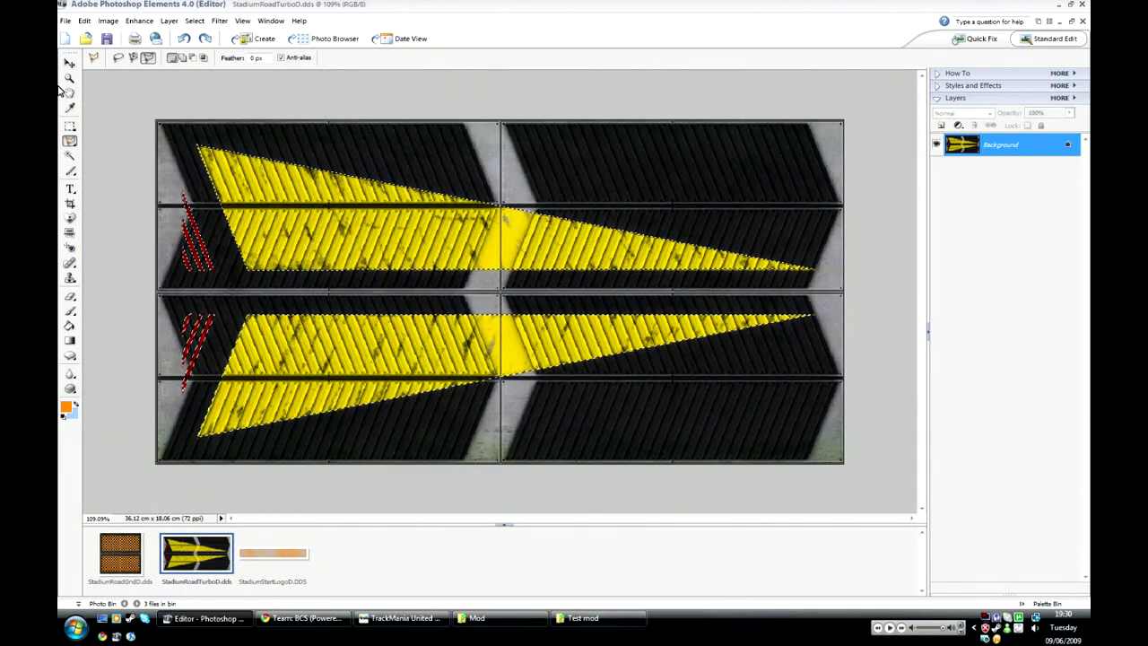
left_click(70, 127)
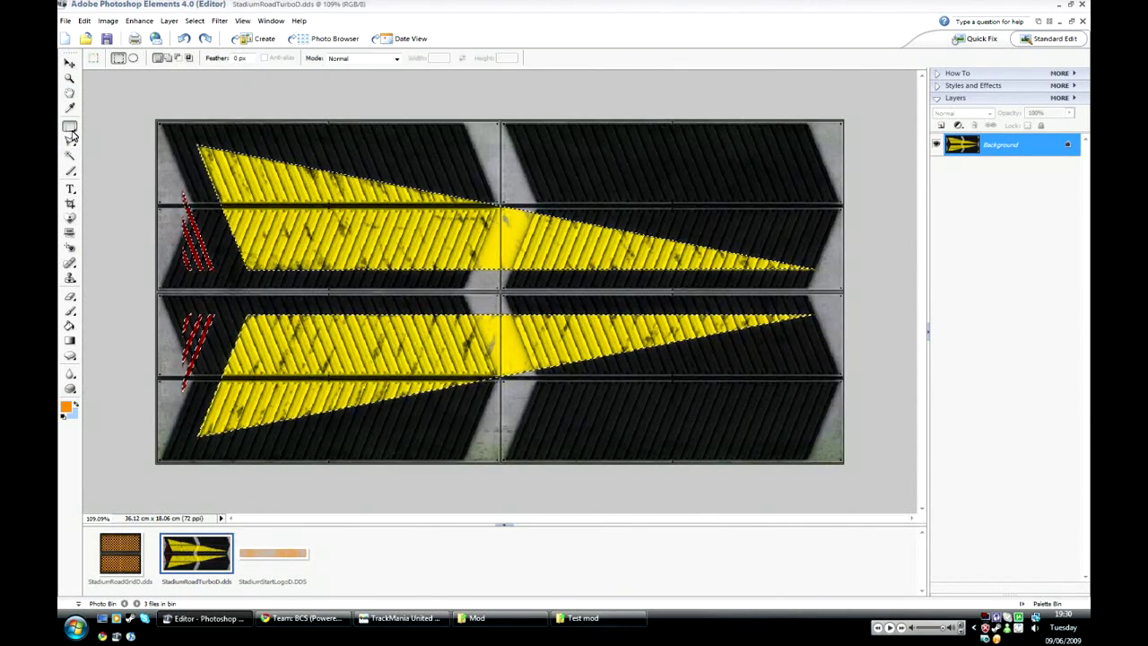
Step: Copy the selected arrows onto a new Layer 1 and return to the zoomed Background layer
right_click(287, 229)
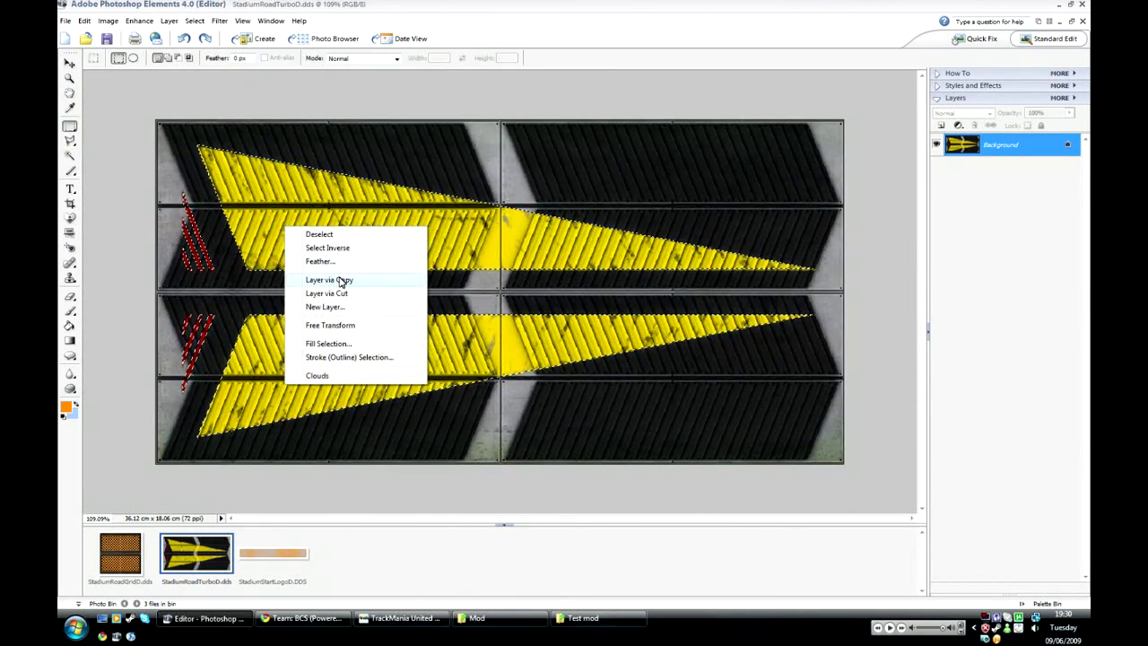
left_click(338, 281)
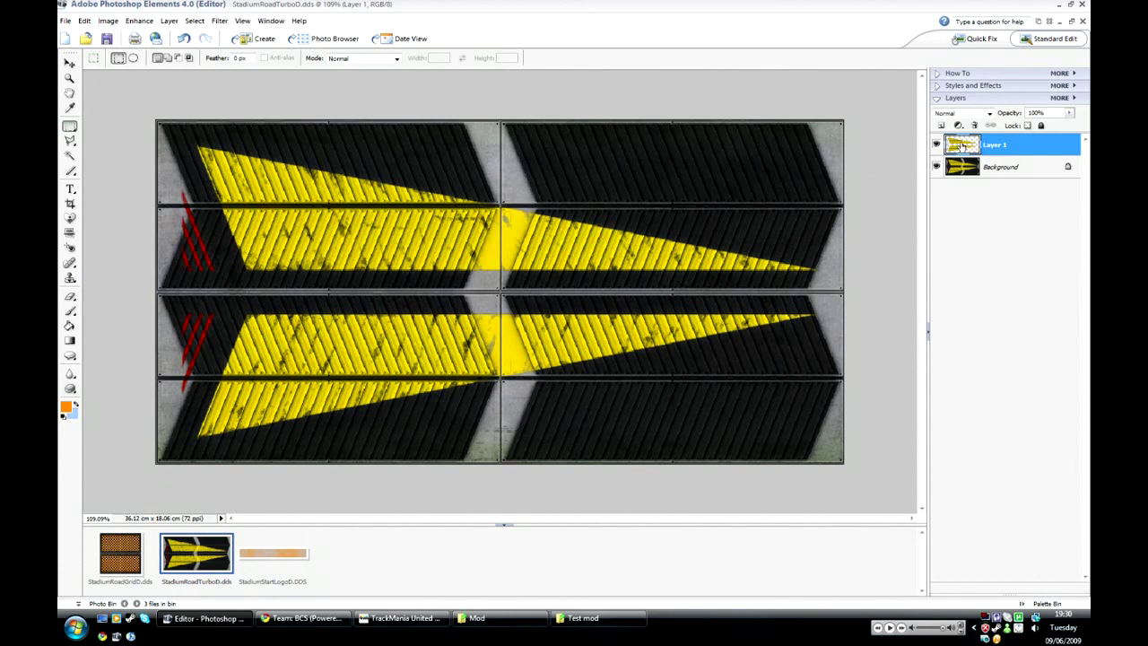
left_click(1000, 171)
key("ctrl+equal")
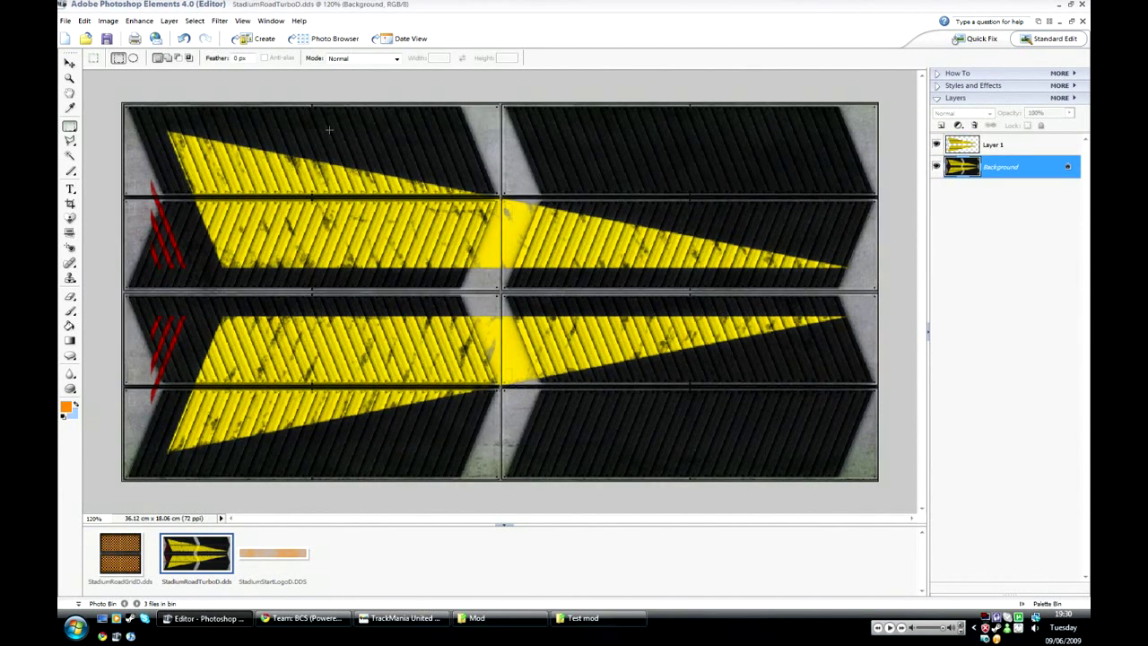
Step: Select the chevron panels on the Background layer with the Polygonal Lasso
left_click(70, 142)
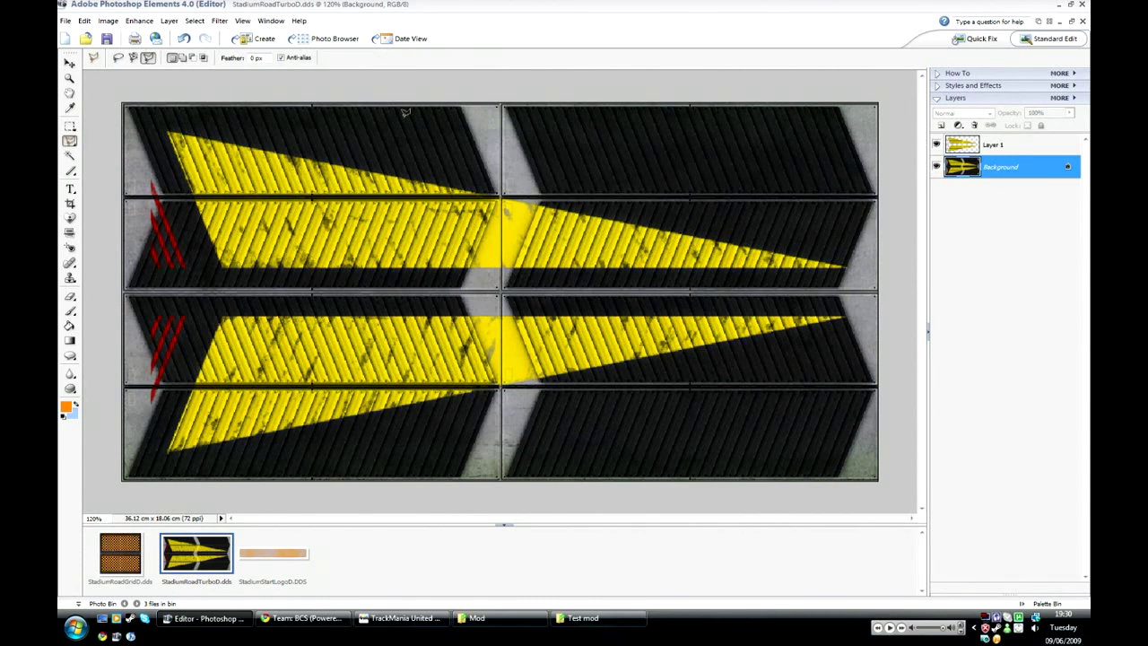
left_click(459, 104)
left_click(500, 193)
double_click(459, 289)
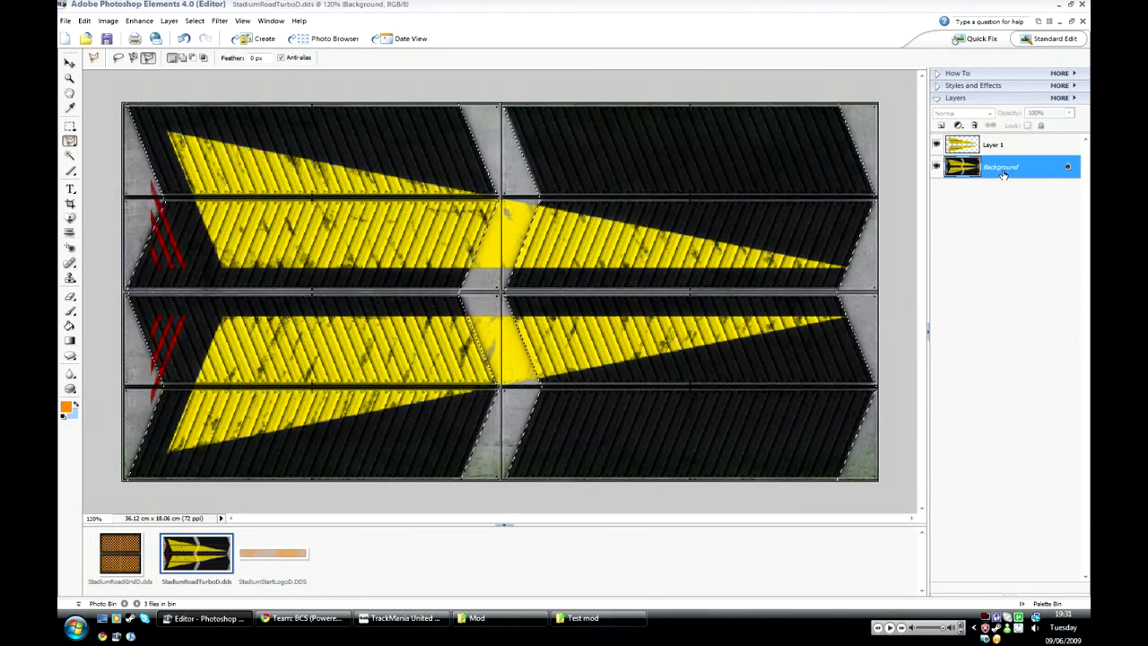
Step: Darken the selected chevron background to brightness -100
left_click(139, 21)
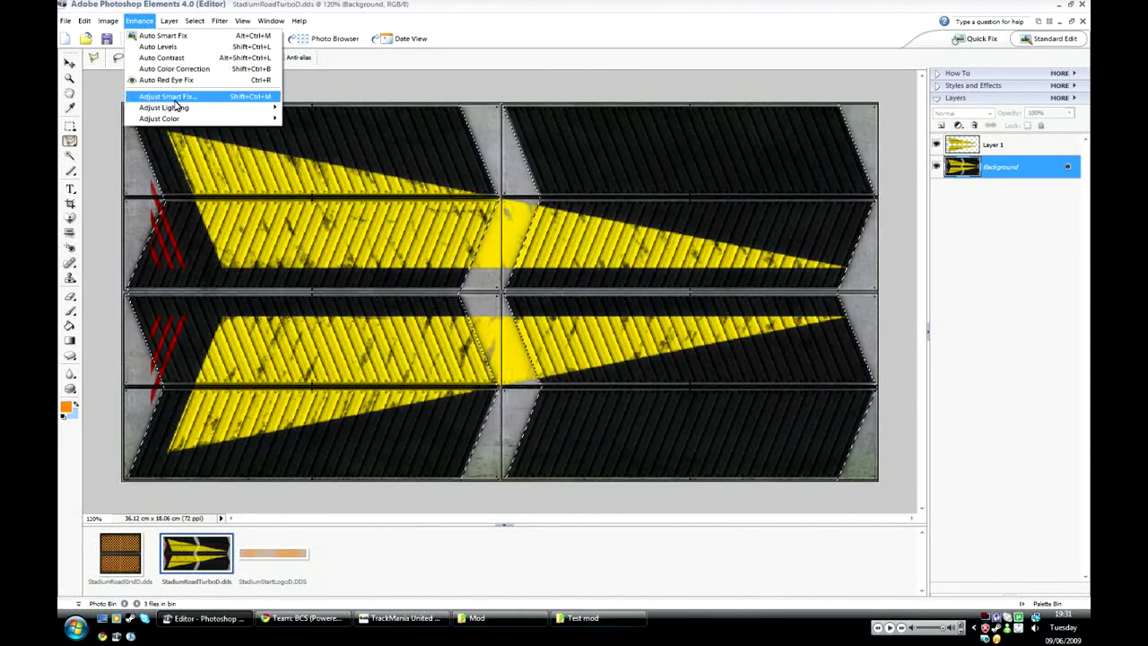
mouse_move(232, 115)
left_click(325, 118)
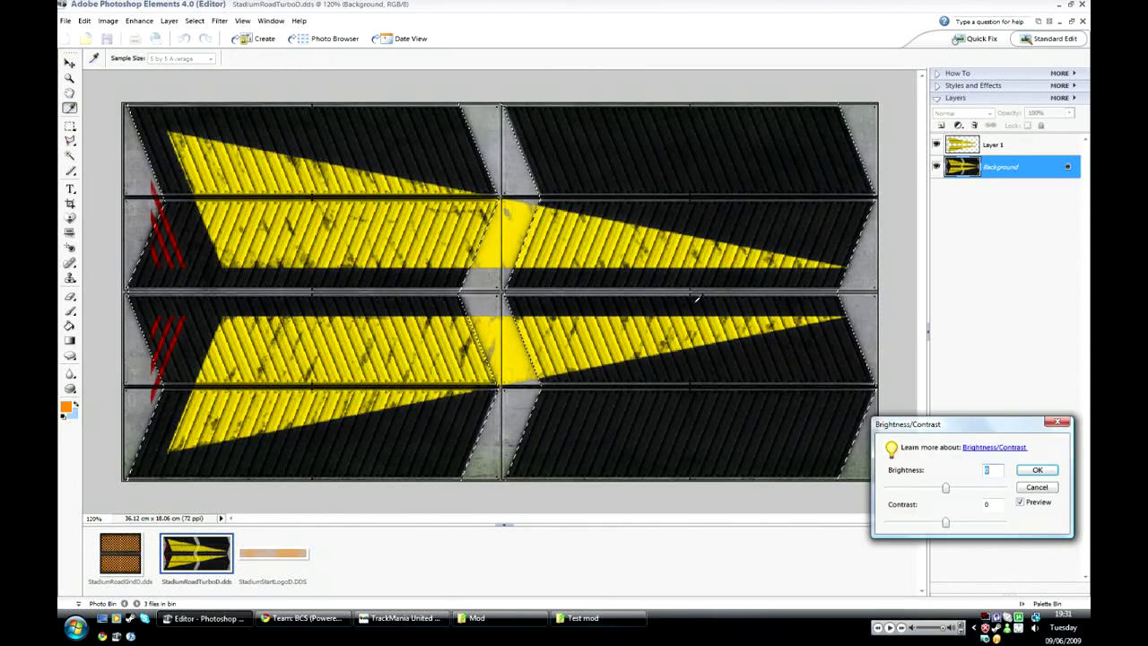
left_click_drag(944, 490, 794, 487)
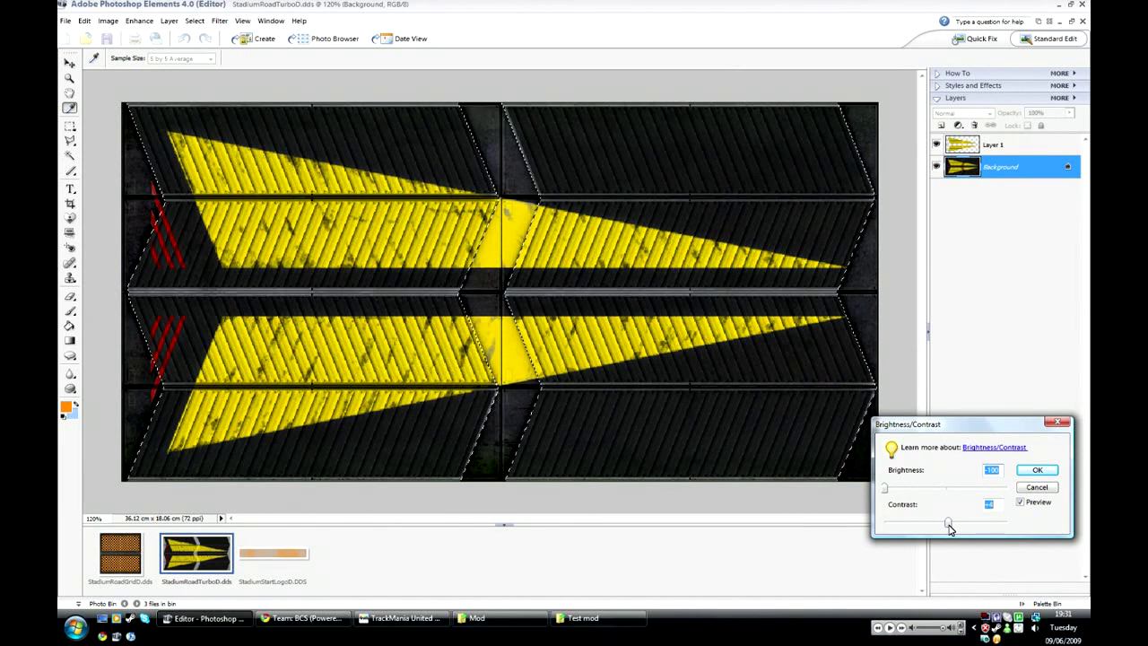
left_click(1037, 471)
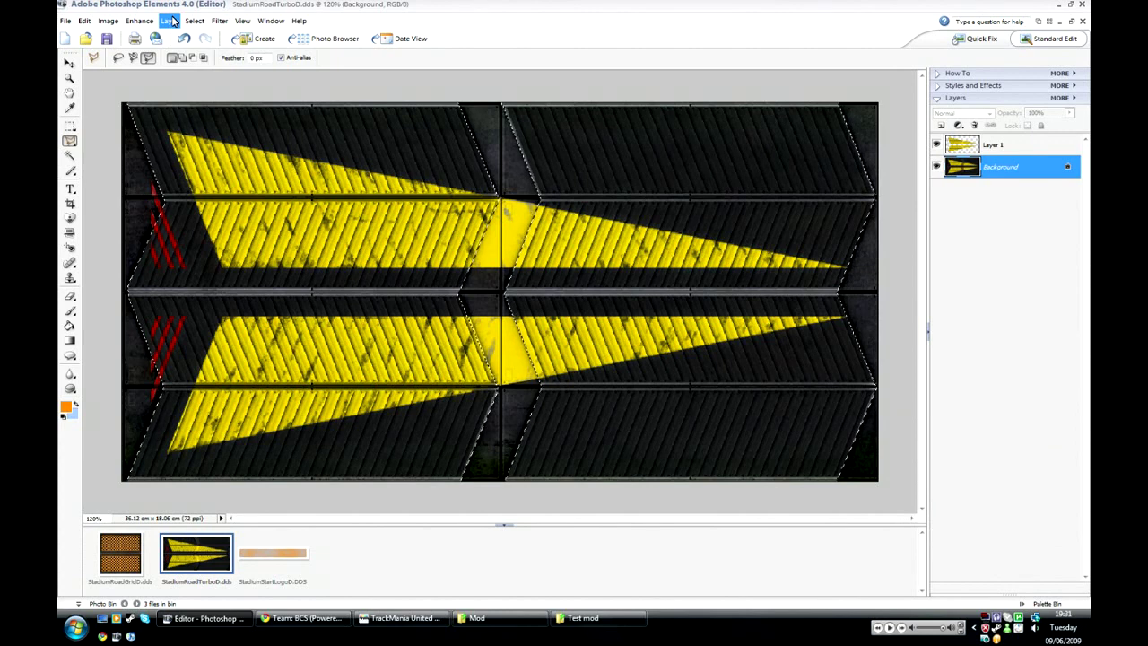
Step: Remove the colour from the background, clear the selection, and make Layer 1 active
left_click(139, 20)
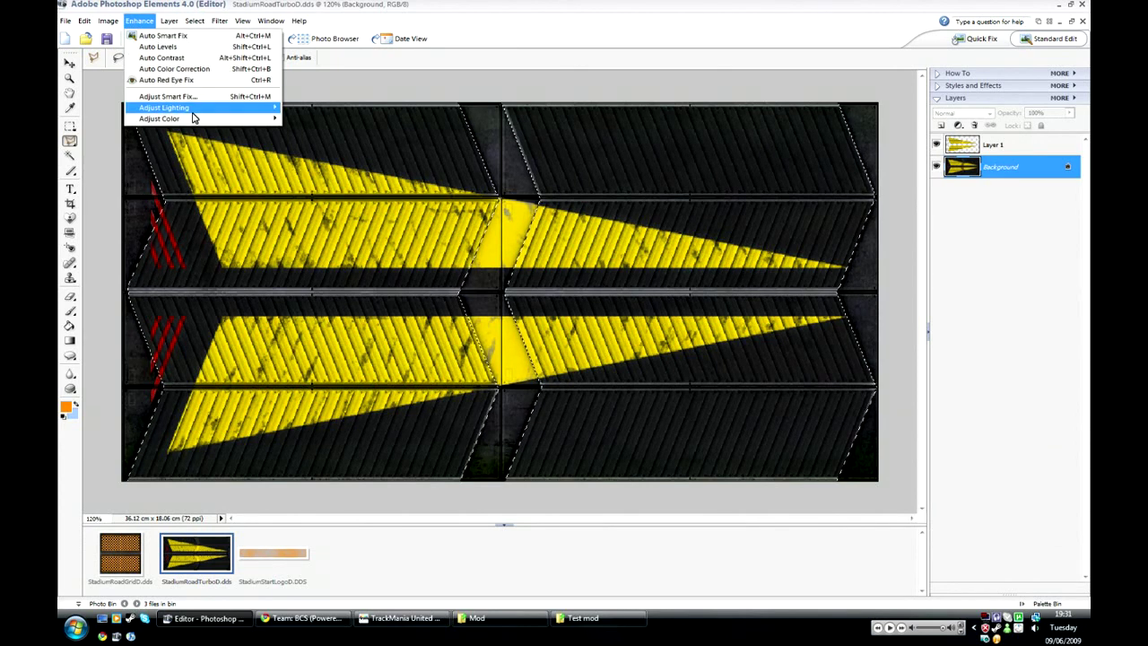
mouse_move(192, 118)
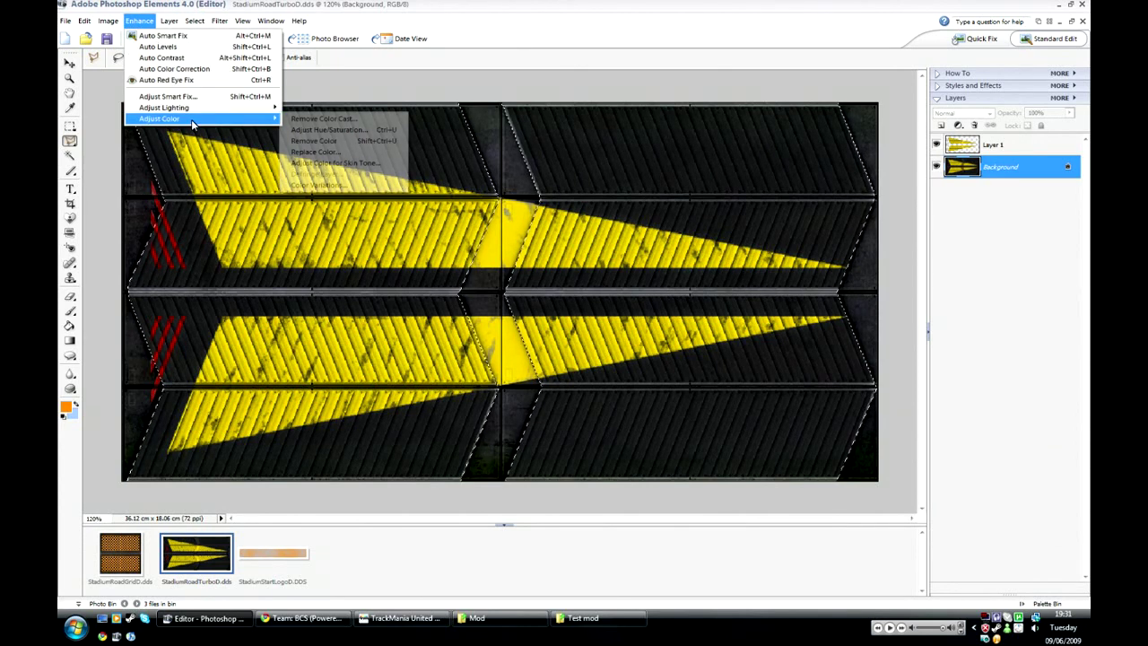
left_click(313, 142)
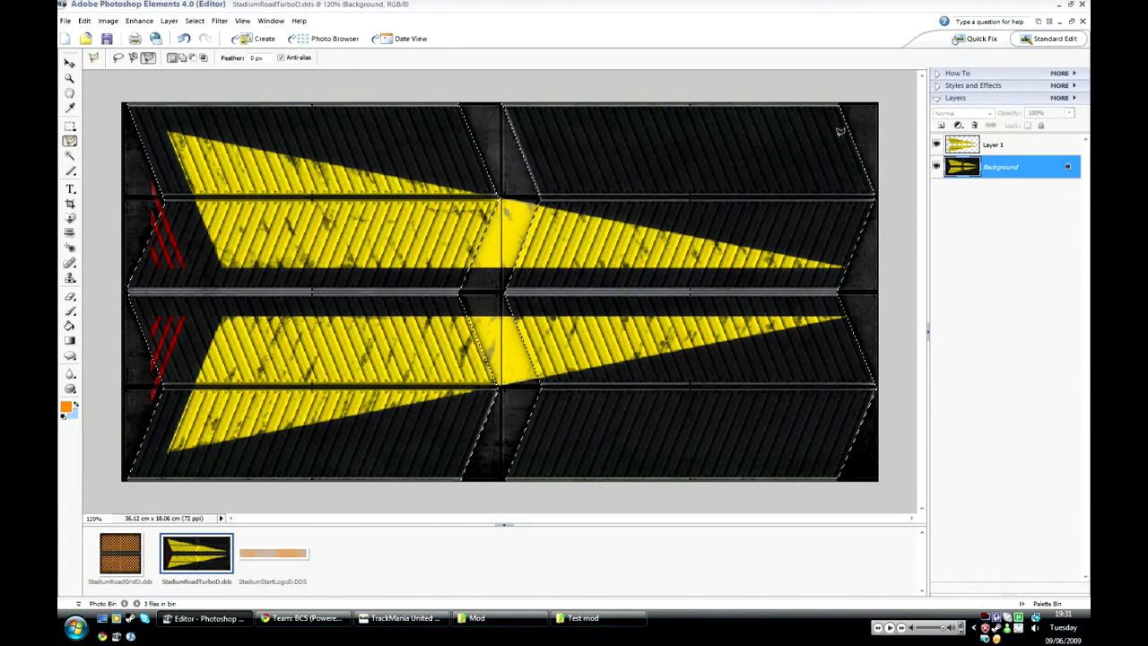
left_click(70, 126)
left_click(225, 88)
left_click(995, 145)
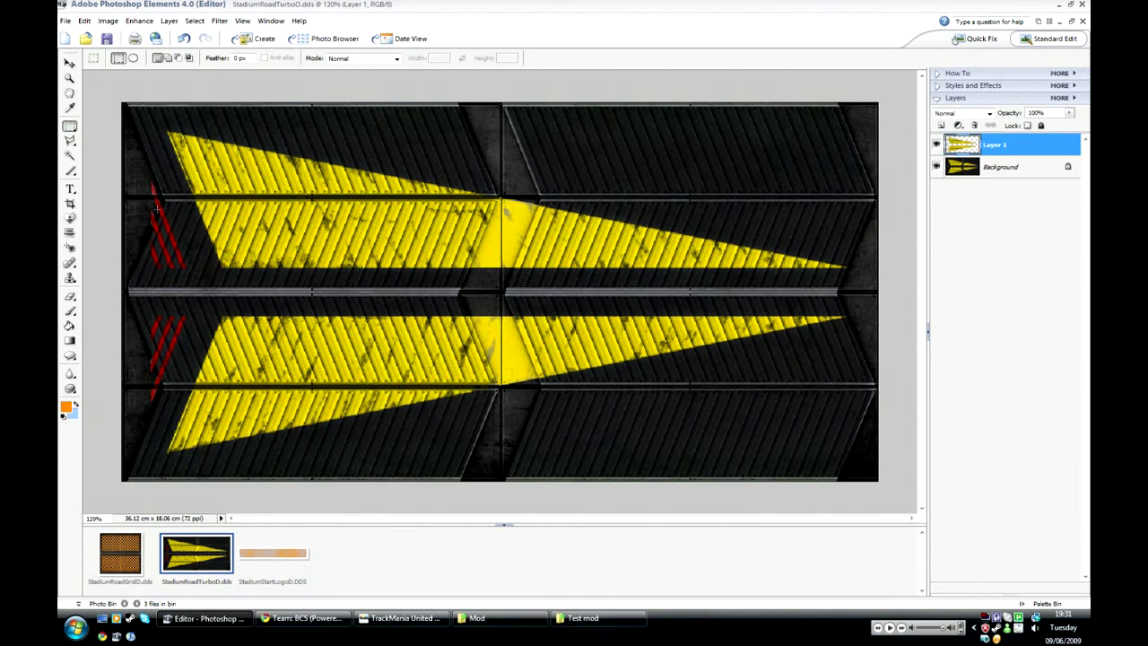
Step: Shift the hue of the Layer 1 arrows from yellow to blue with Hue/Saturation
left_click(139, 20)
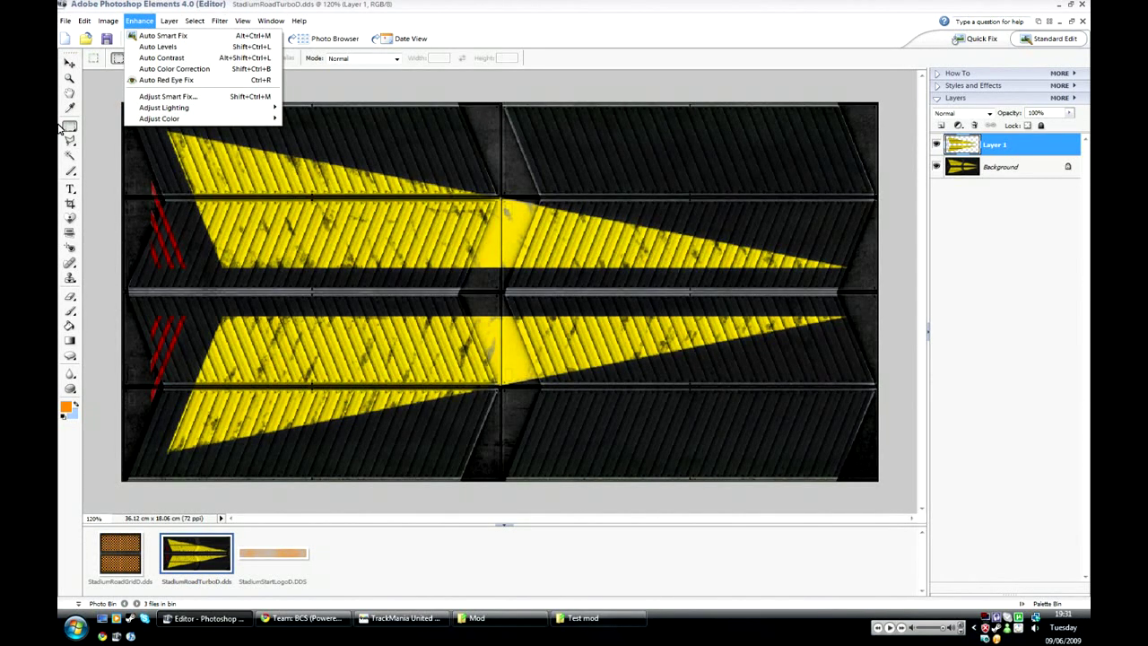
mouse_move(184, 119)
left_click(345, 132)
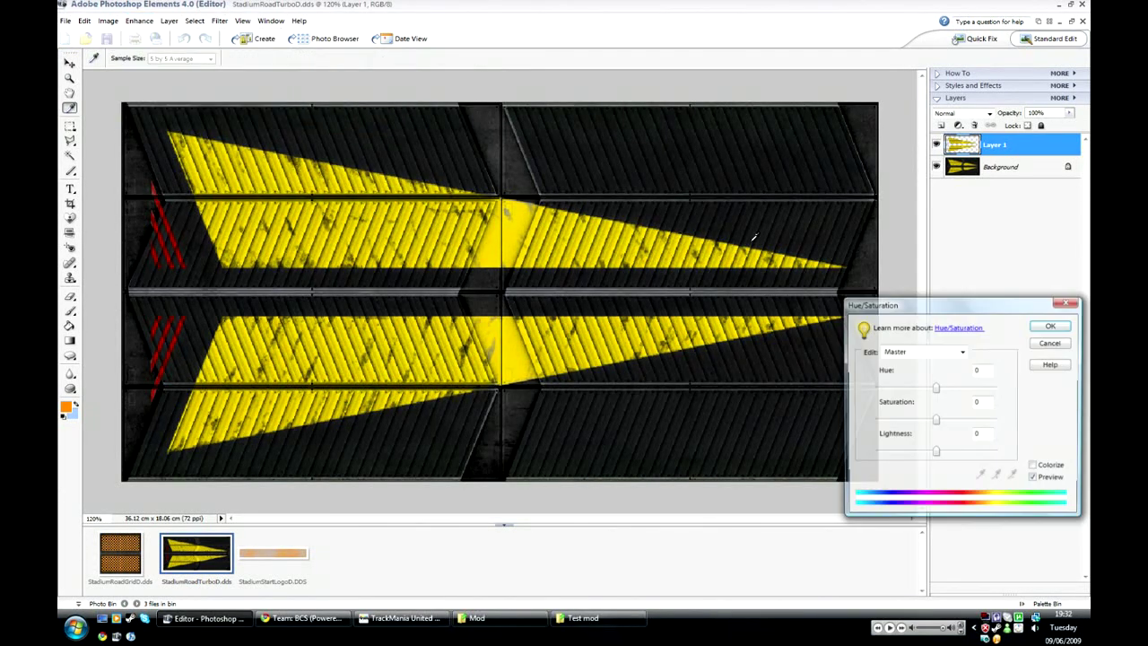
left_click_drag(938, 392, 997, 395)
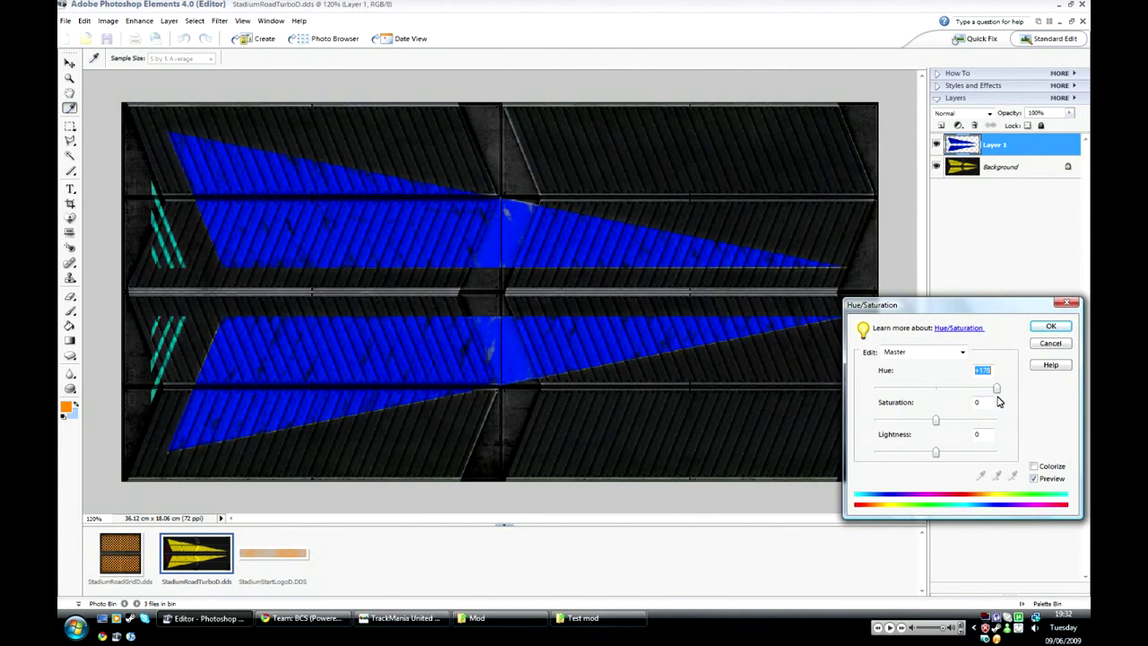
left_click(1051, 329)
scroll(899, 236, "down", 1)
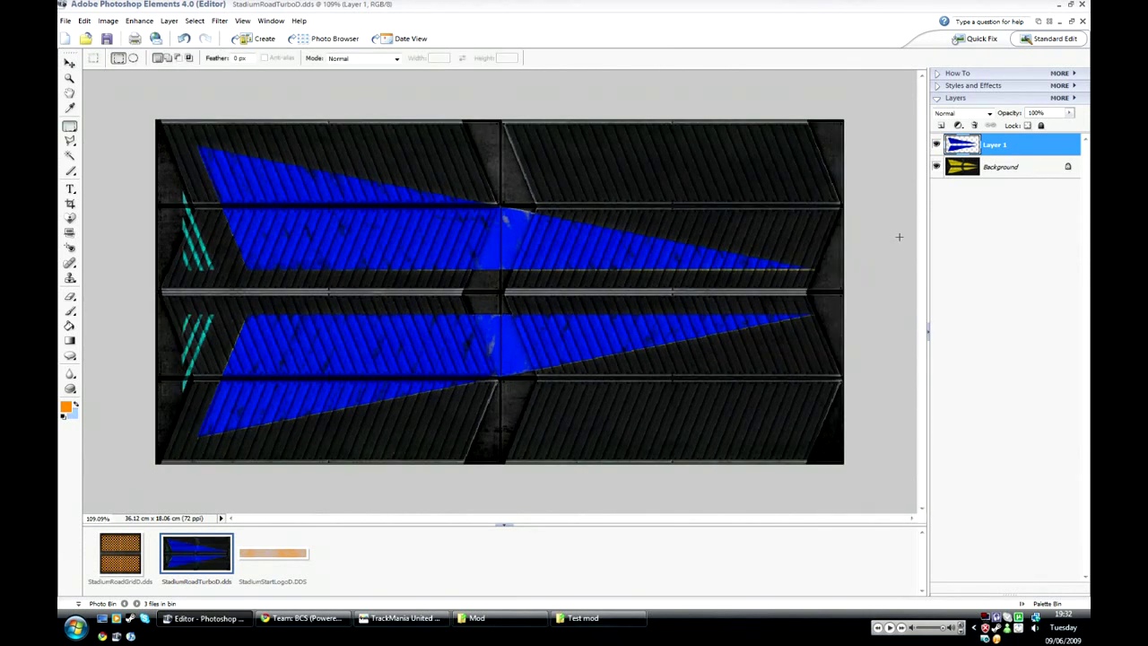
Step: Save StadiumRoadTurboD in D3D/DDS format into the Test mod's Image folder
left_click(67, 21)
left_click(79, 131)
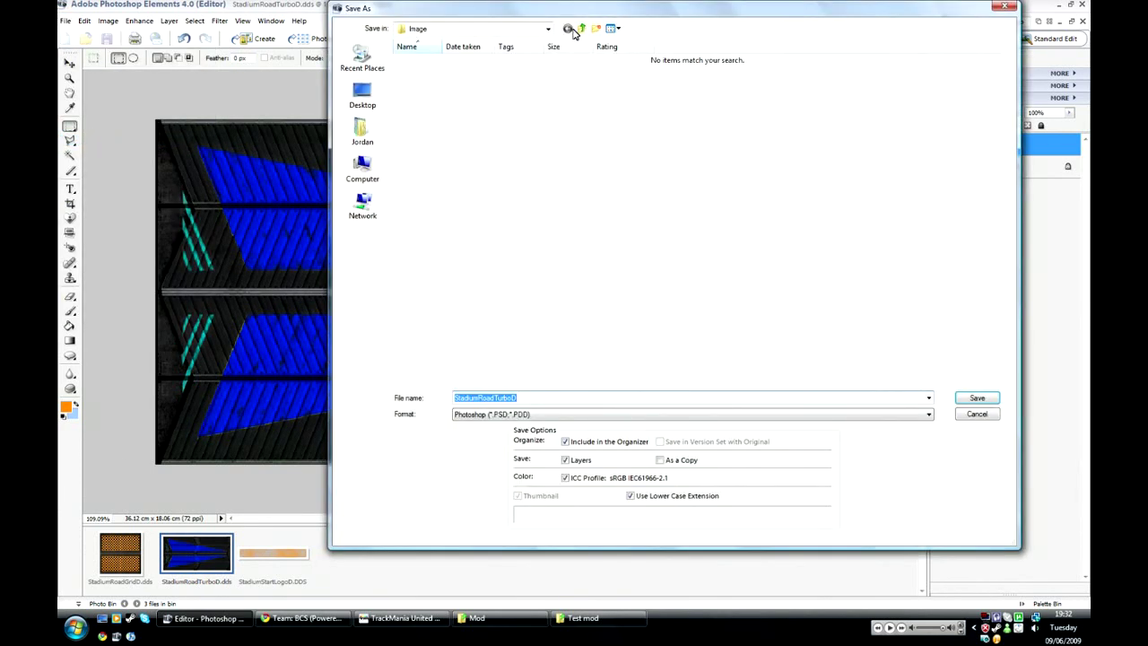
left_click(582, 29)
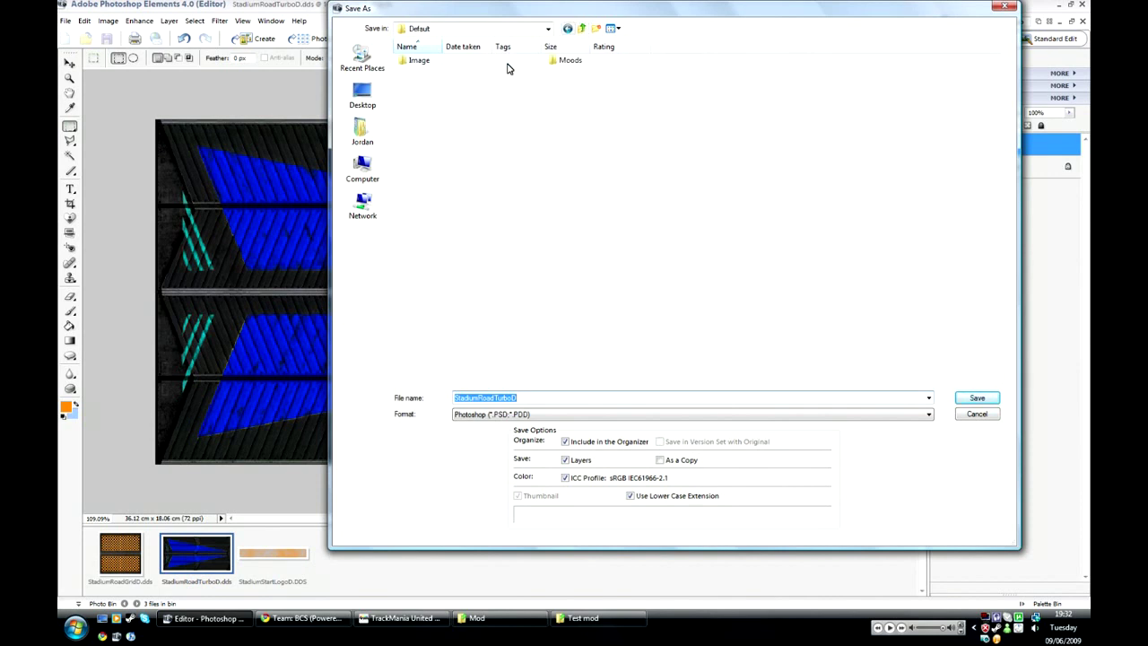
left_click(582, 30)
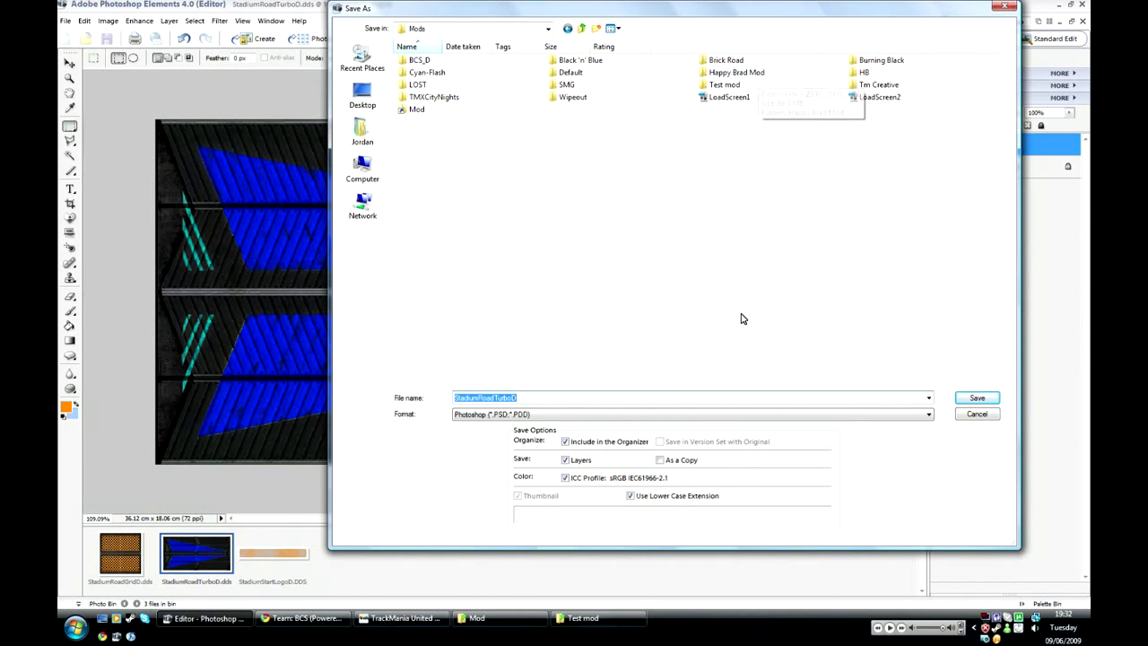
double_click(715, 92)
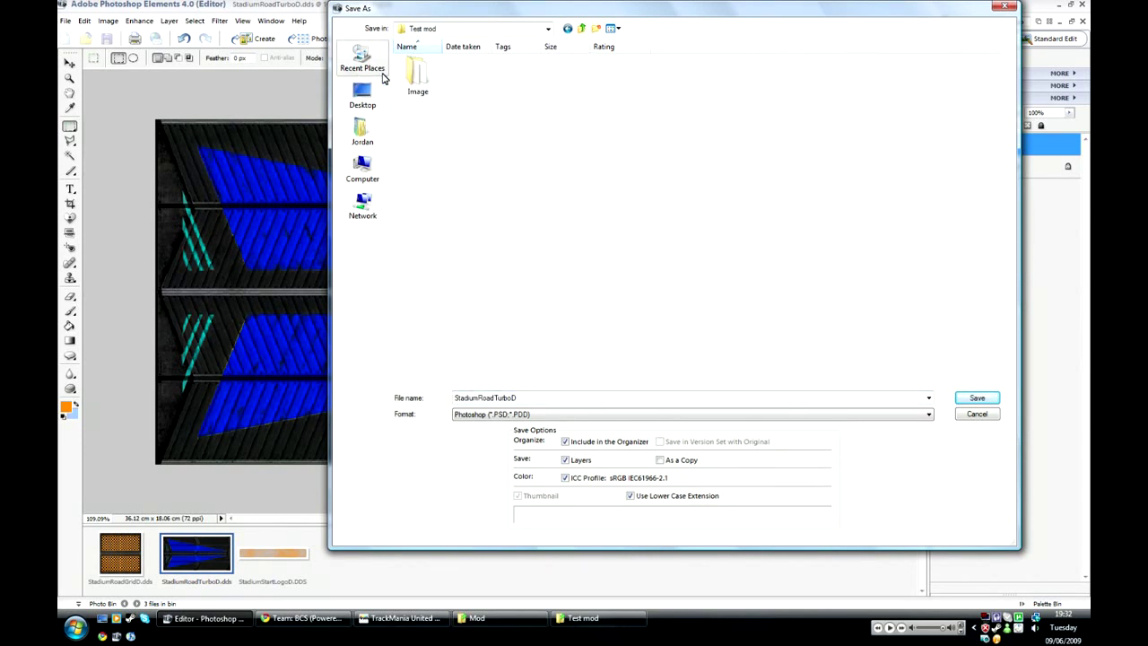
double_click(431, 81)
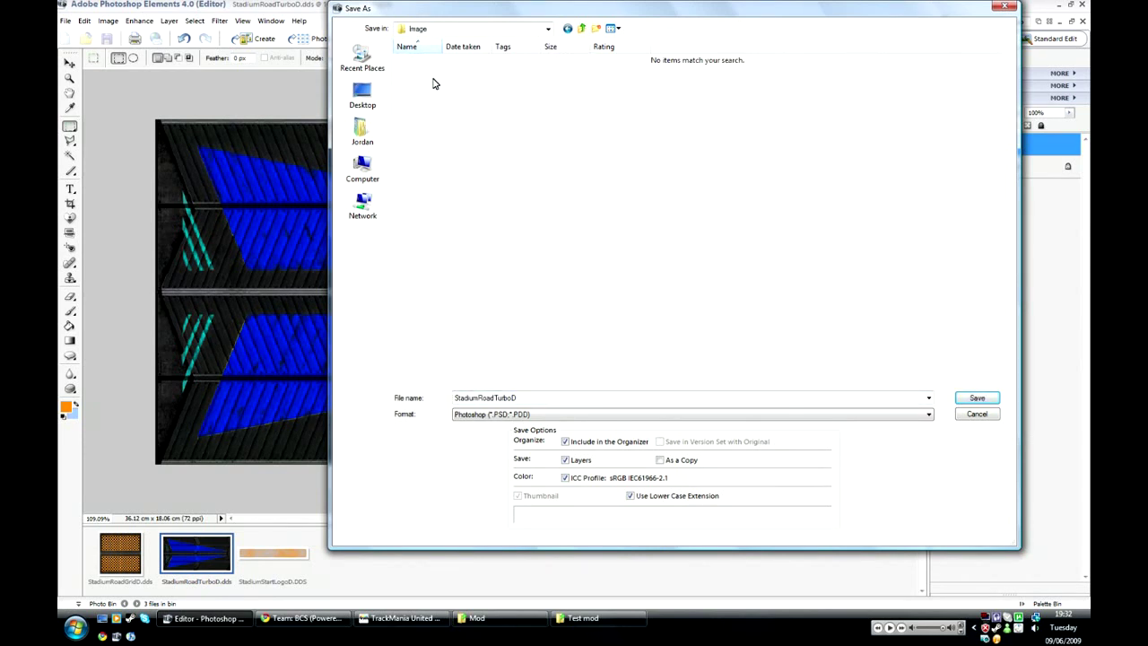
left_click(561, 414)
left_click(529, 450)
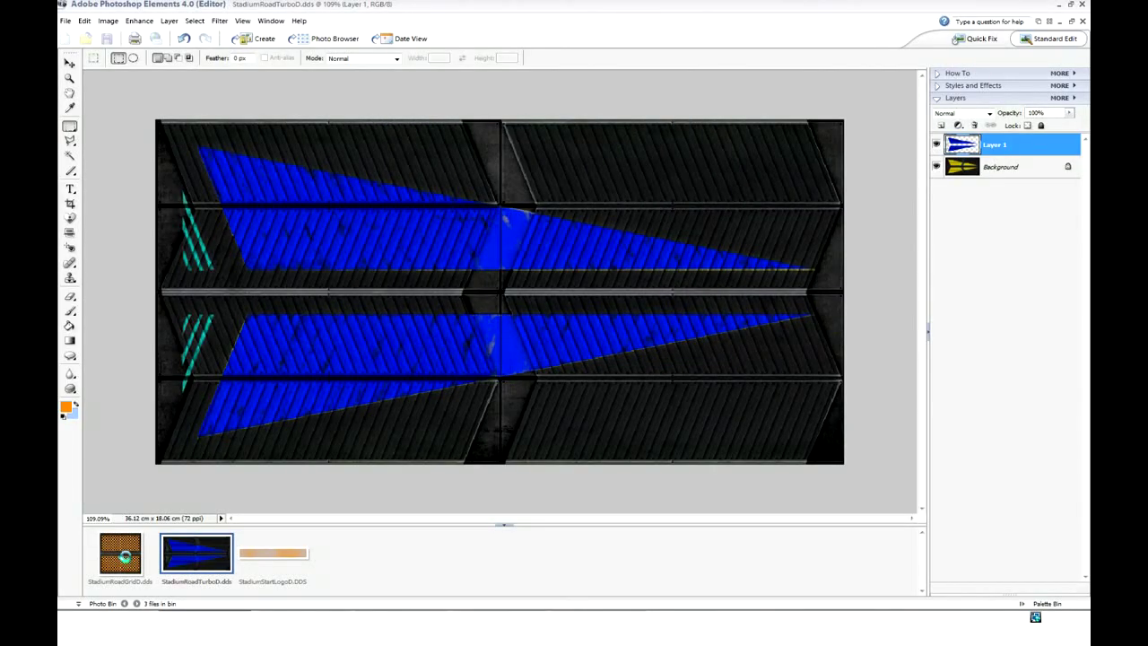
Step: Save the orange grid texture StadiumRoadGridD as a DDS file in Mods\Test mod\Image
left_click(120, 553)
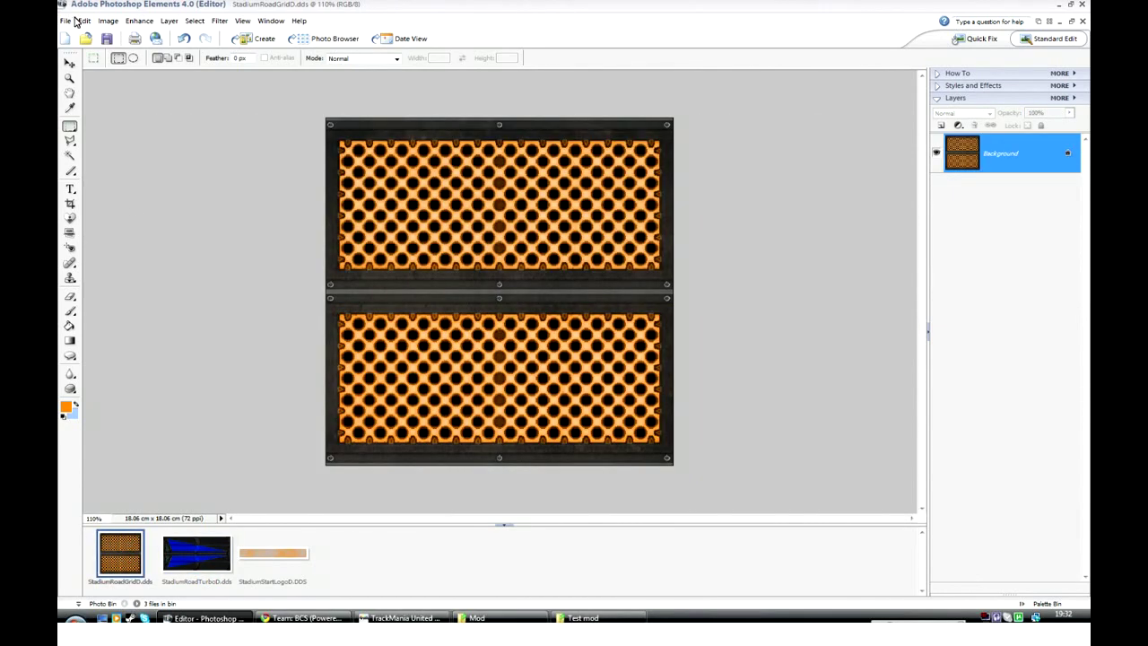
left_click(67, 22)
left_click(120, 144)
left_click(585, 29)
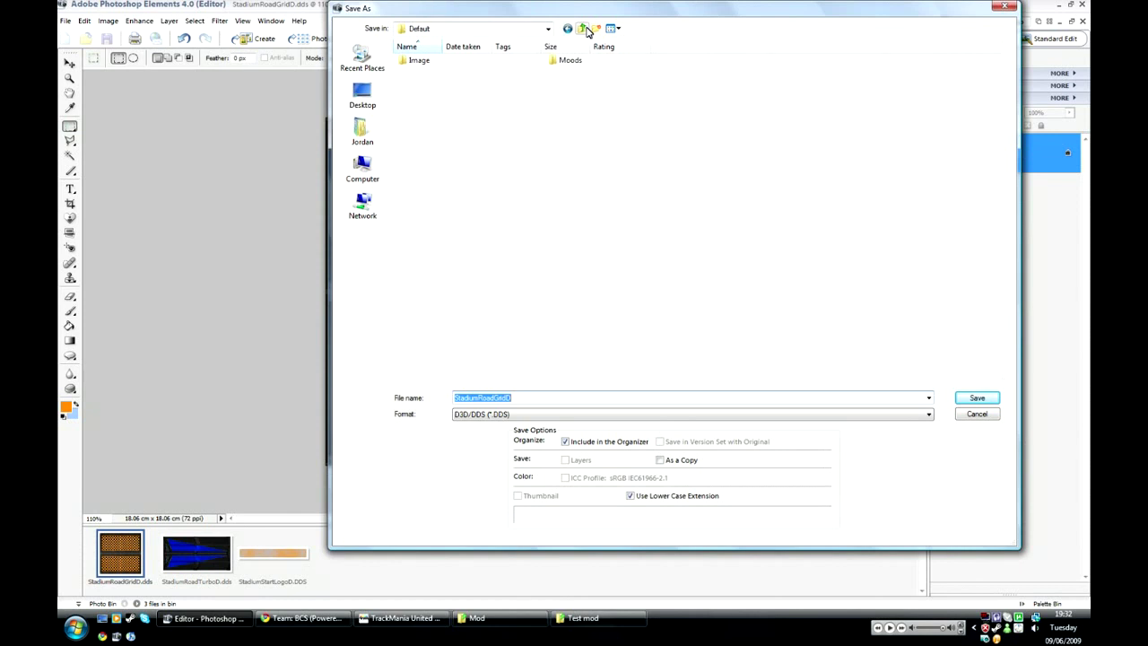
double_click(714, 87)
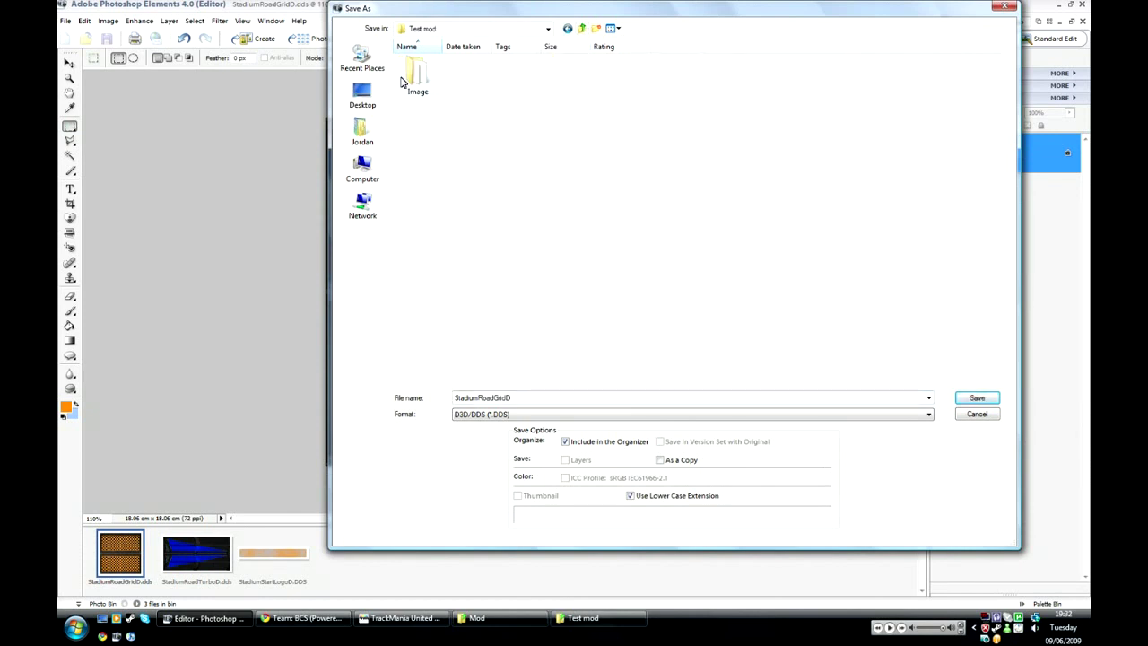
double_click(418, 81)
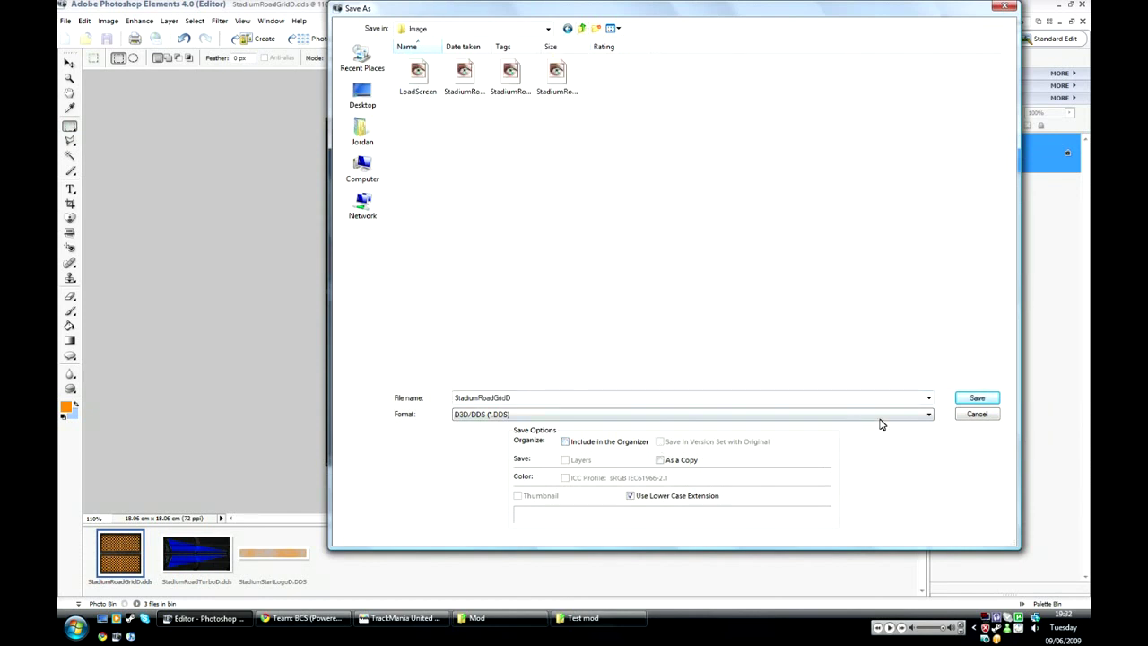
left_click(958, 400)
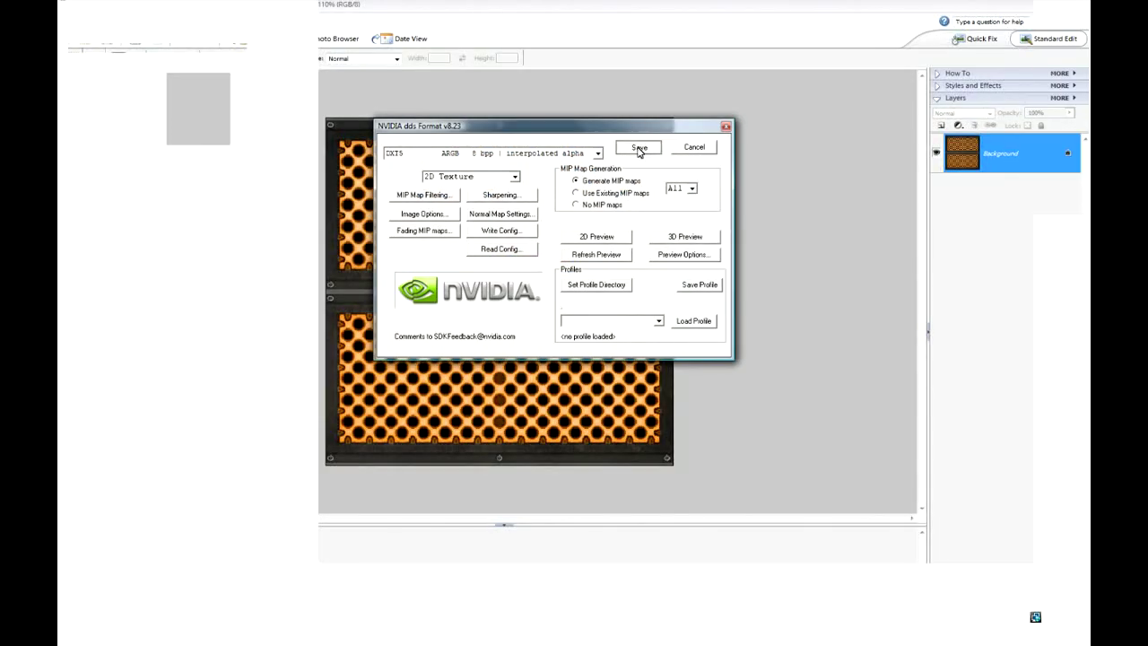
left_click(639, 149)
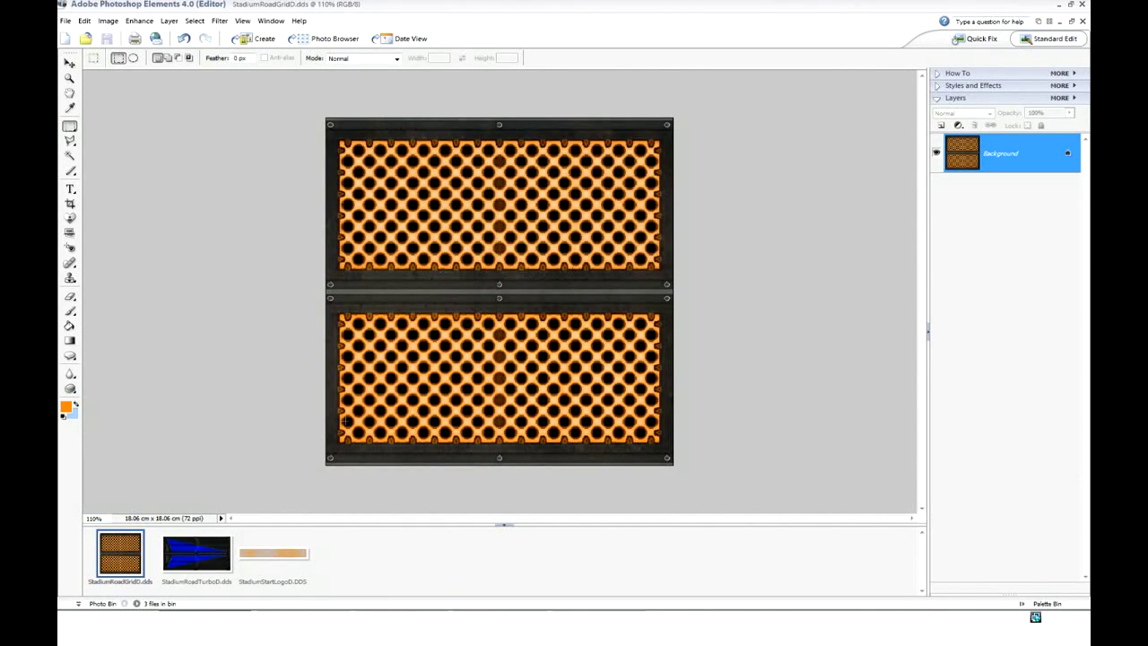
Step: Save the orange start logo StadiumStartLogoD as a DDS file in Mods\Test mod\Image
left_click(266, 547)
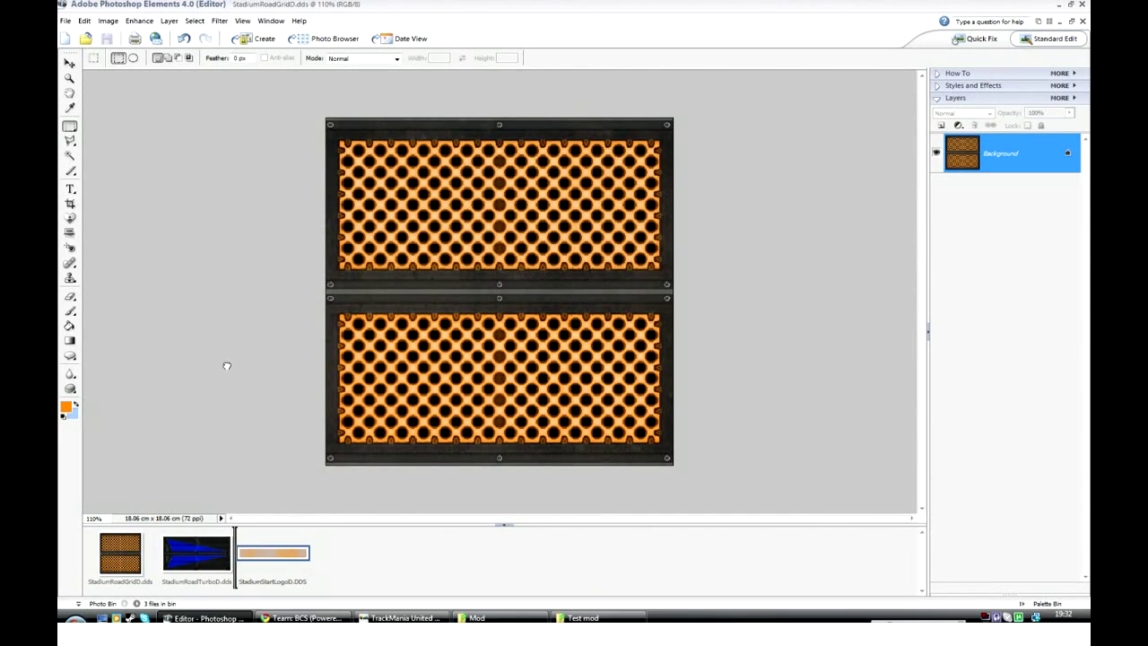
left_click(66, 22)
left_click(89, 141)
left_click(583, 28)
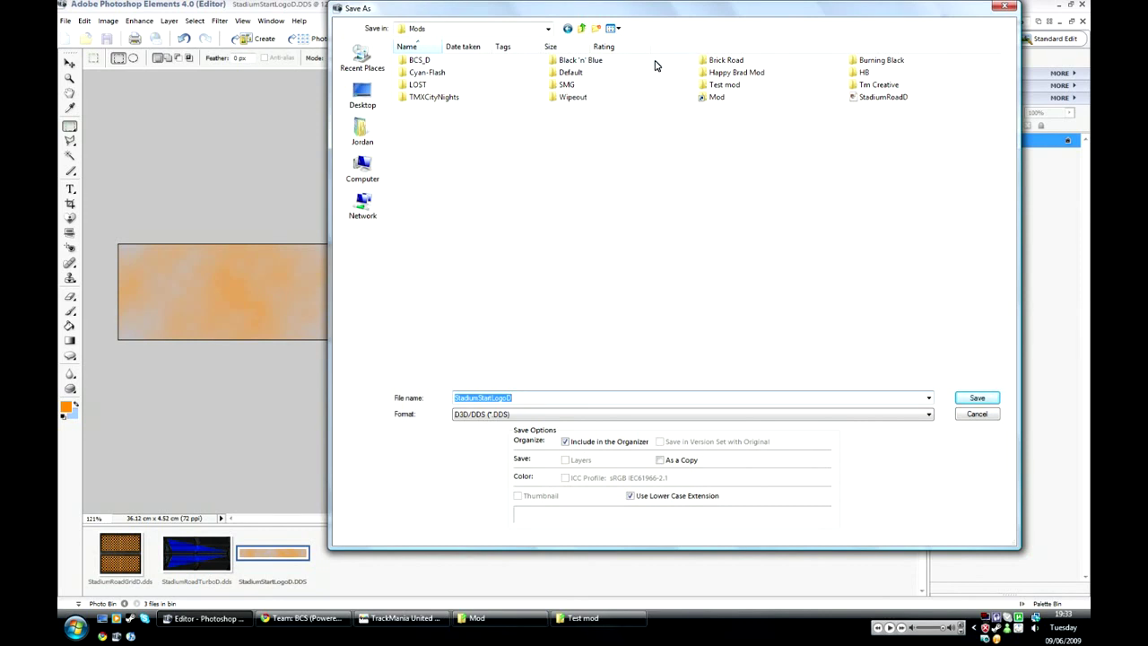
double_click(725, 84)
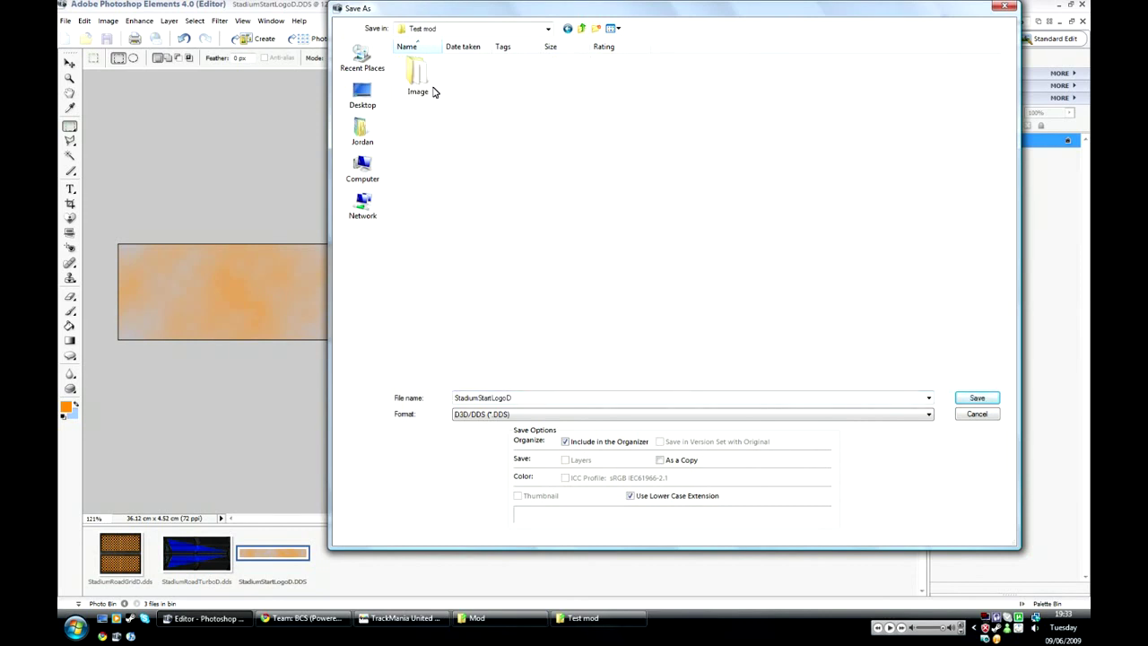
double_click(415, 80)
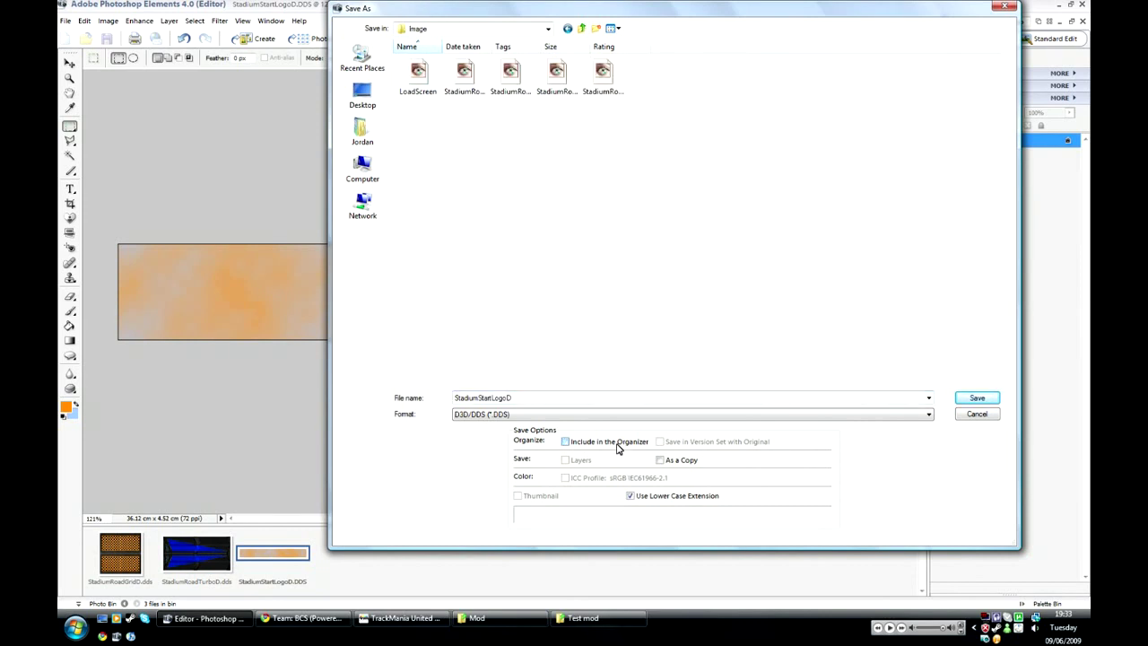
left_click(995, 402)
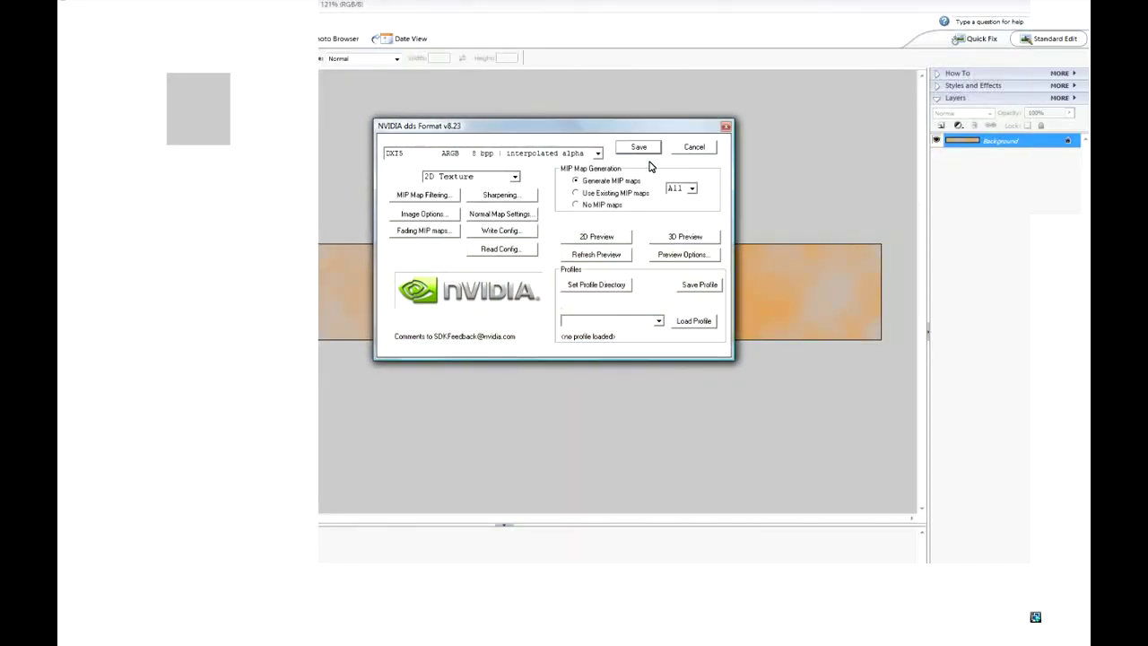
left_click(644, 146)
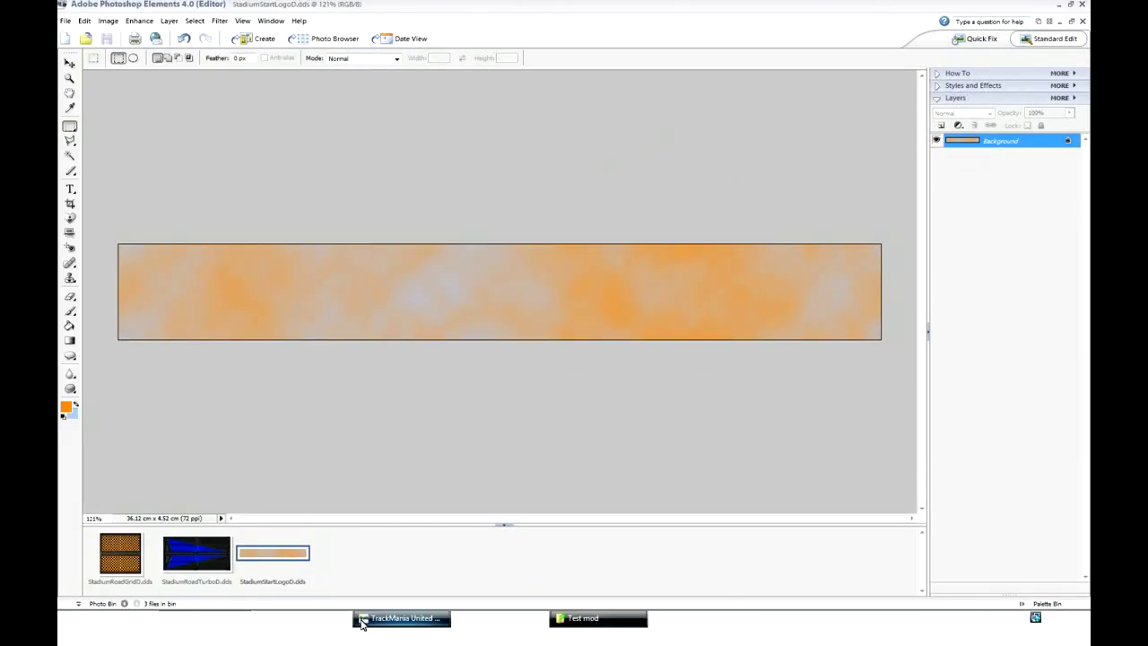
Step: Check the six texture files in Test mod's Image folder, then return to Test mod
left_click(586, 619)
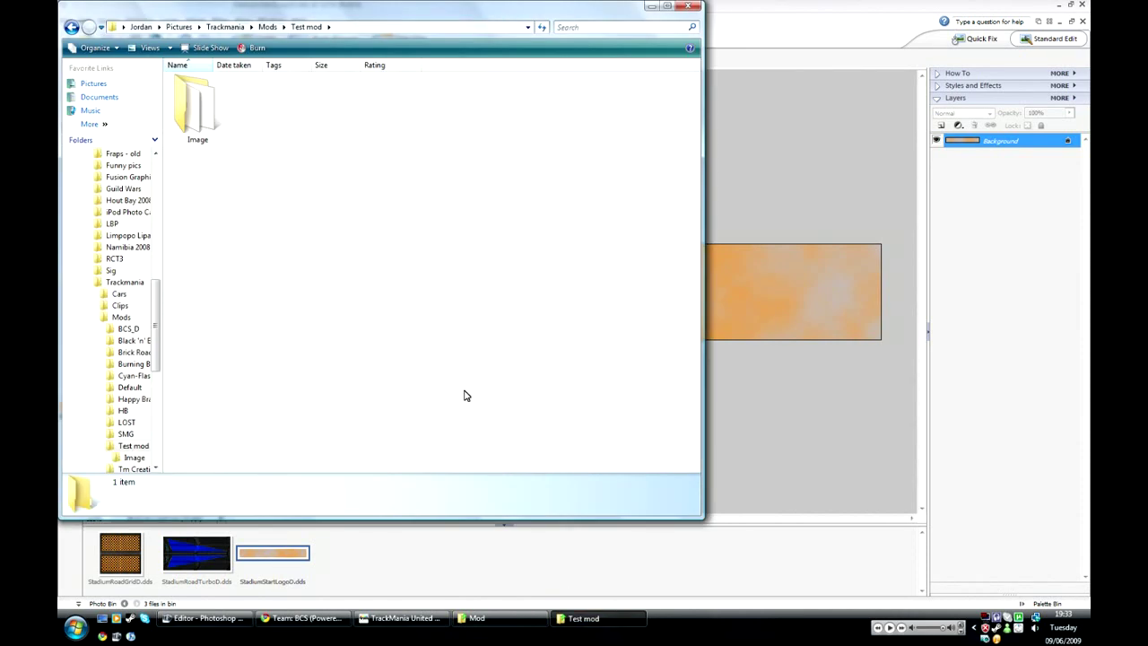
double_click(202, 106)
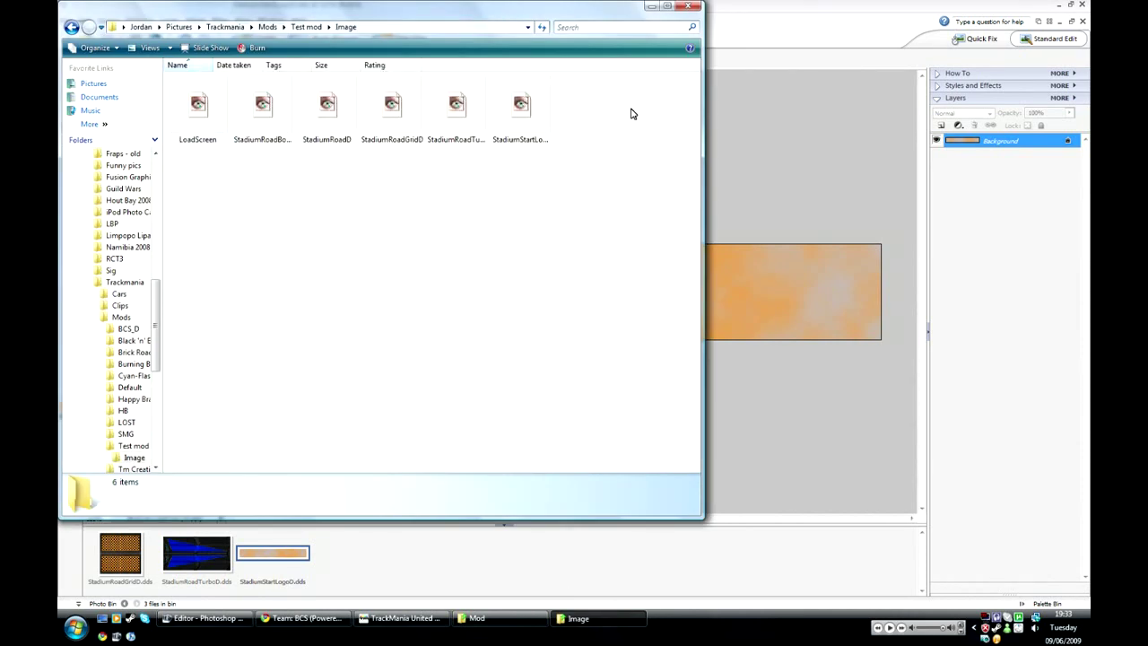
left_click_drag(615, 165, 349, 254)
left_click(309, 28)
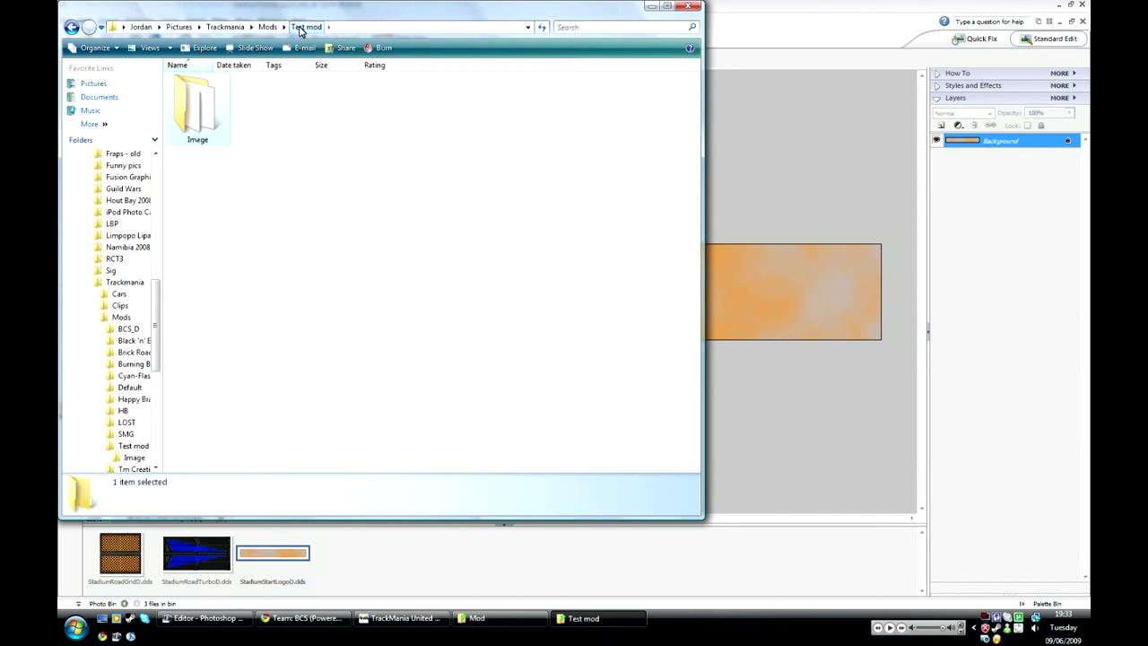
Step: Compress the Image folder into a zip archive named test2 and cut it
right_click(203, 92)
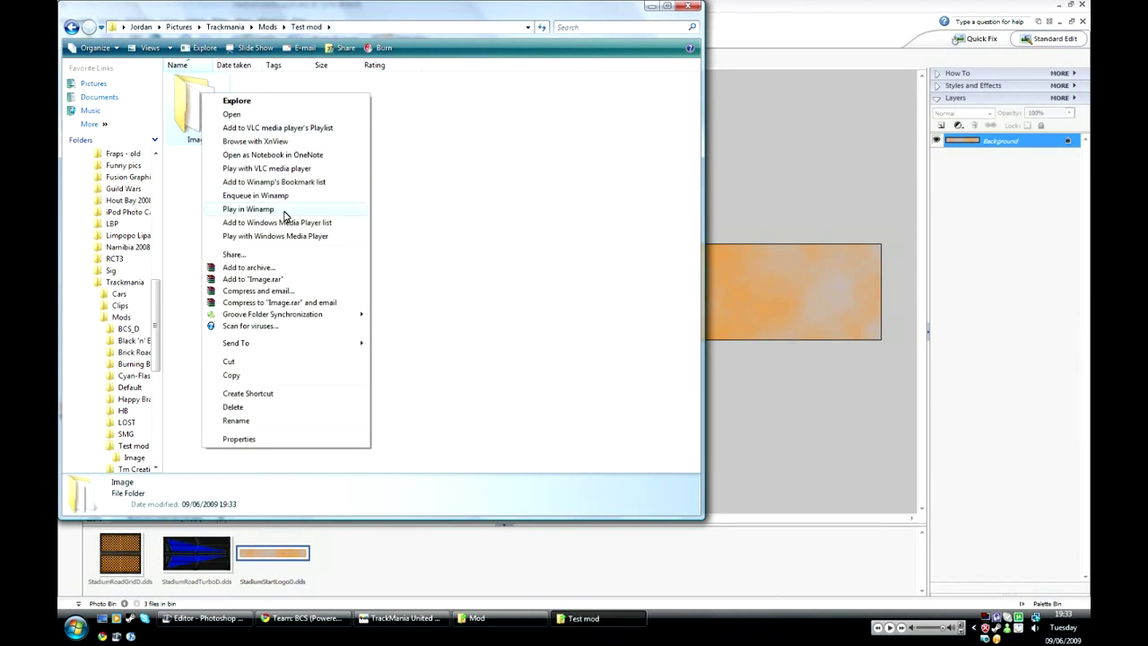
mouse_move(307, 348)
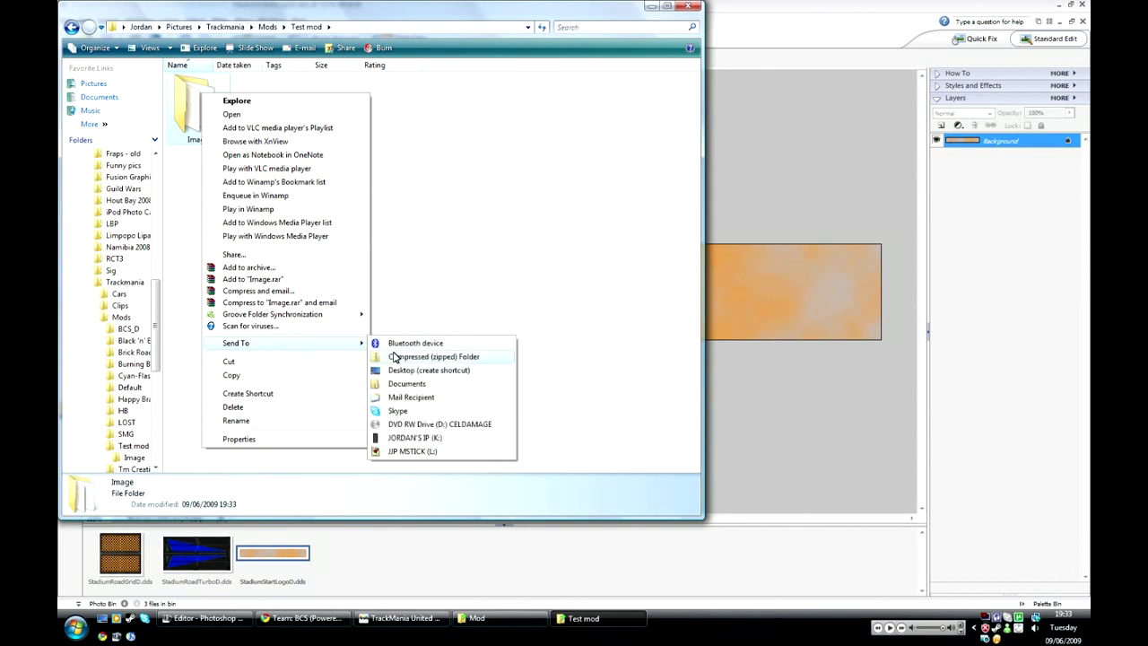
left_click(400, 358)
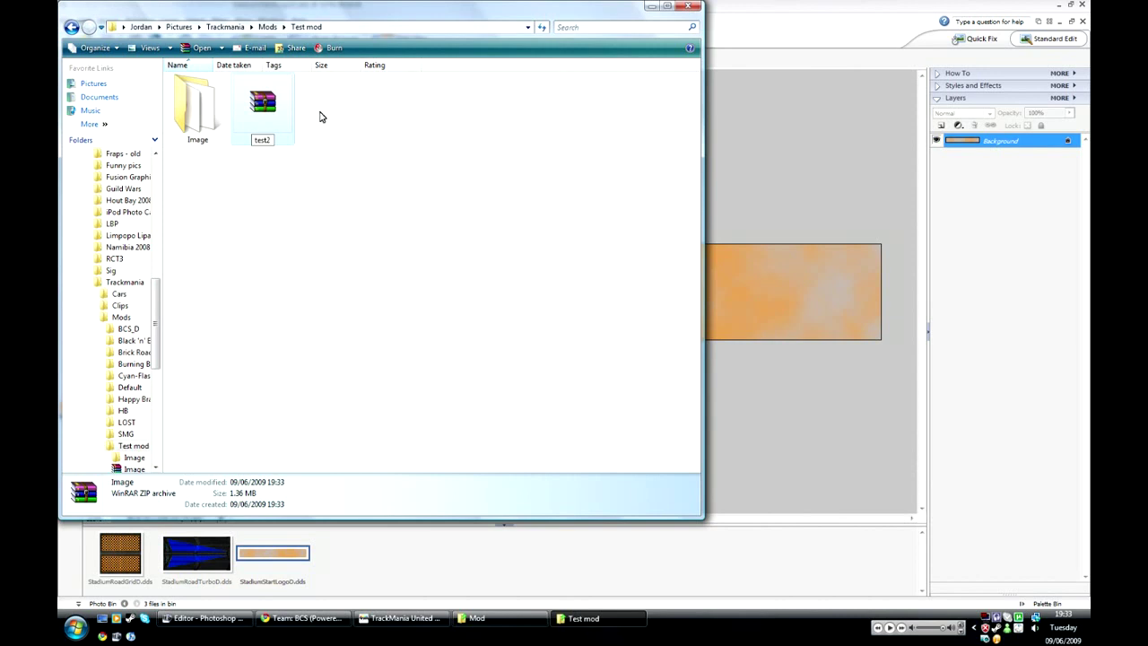
type("test2")
left_click(302, 92)
right_click(254, 102)
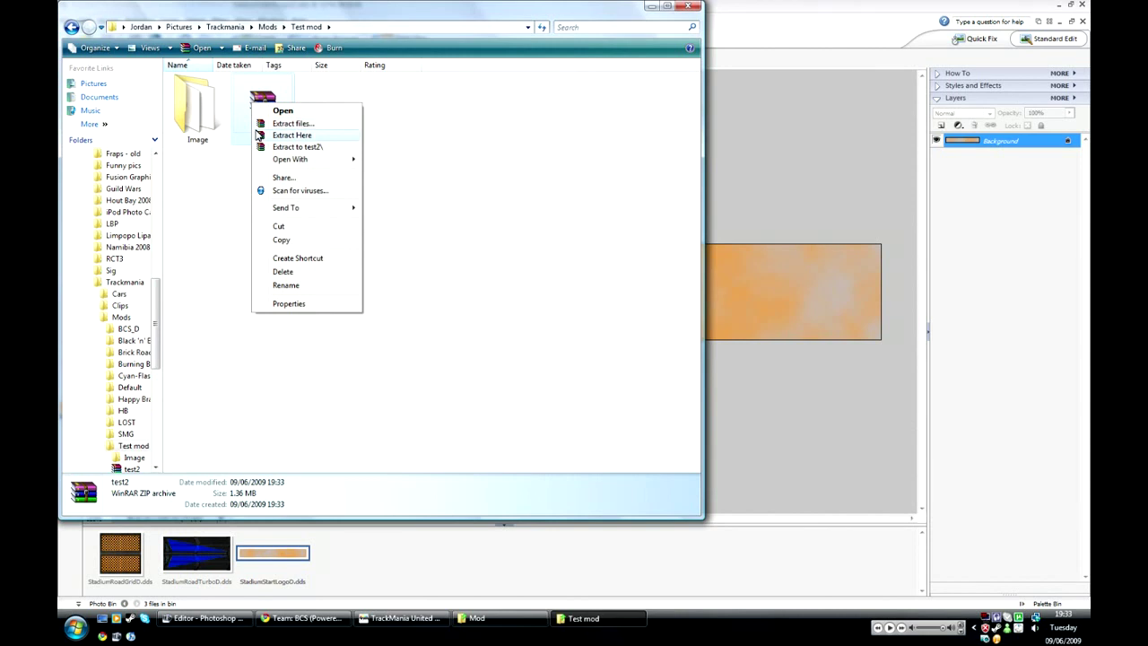
left_click(311, 232)
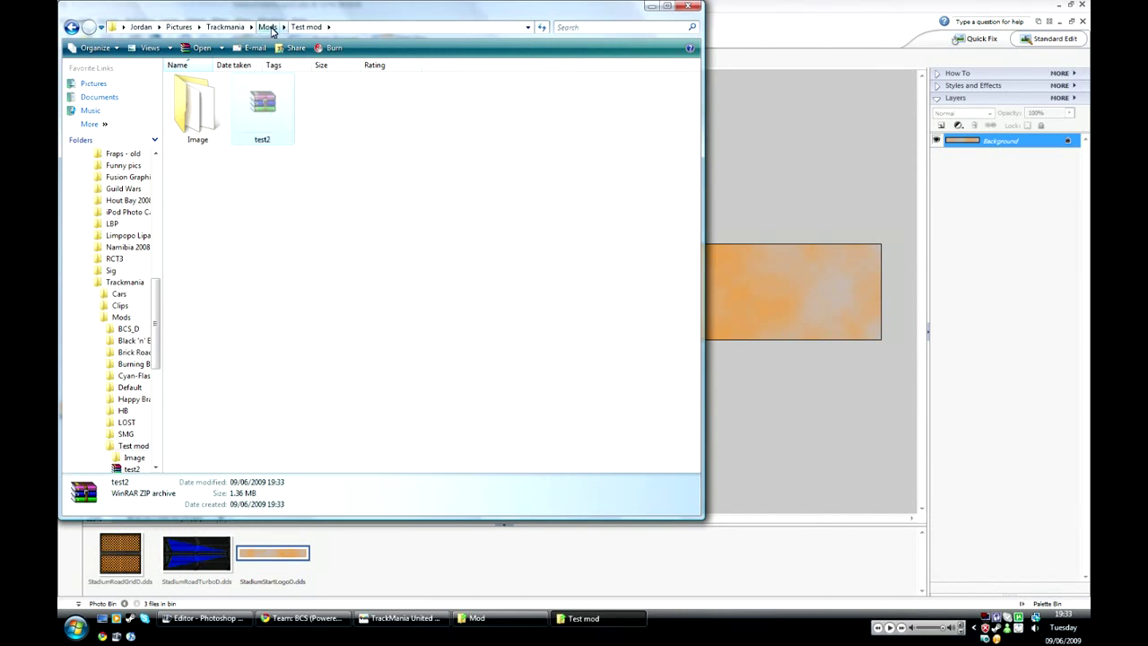
Step: Paste test2 into the Stadium skins Mod folder, replacing the older test2 archive
left_click(488, 621)
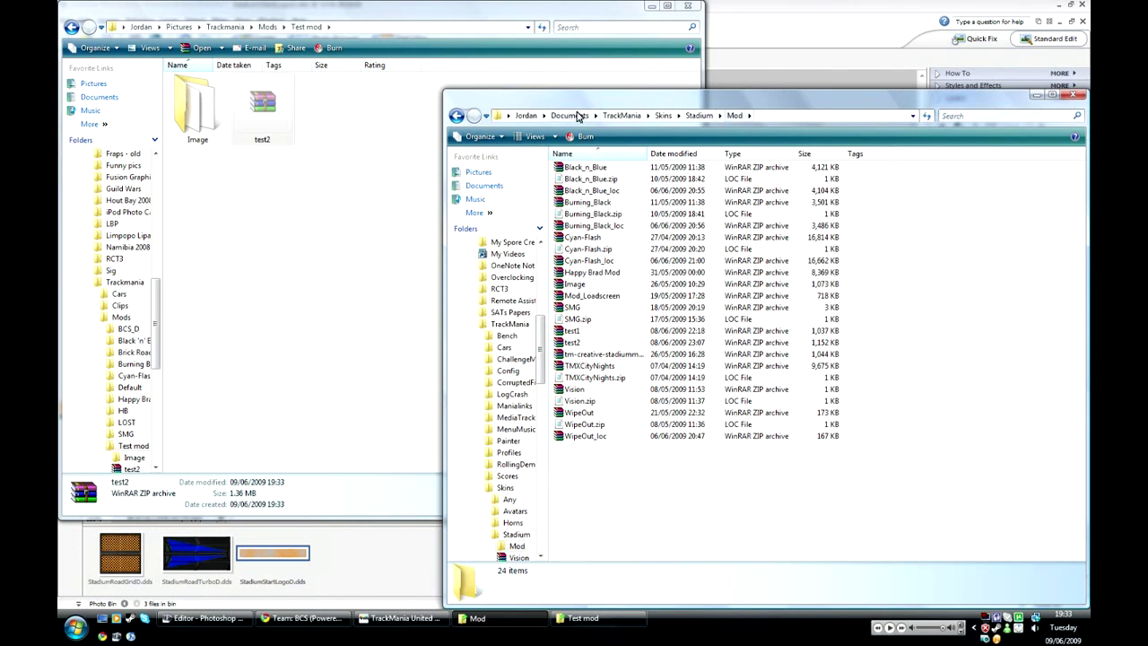
right_click(630, 475)
left_click(679, 386)
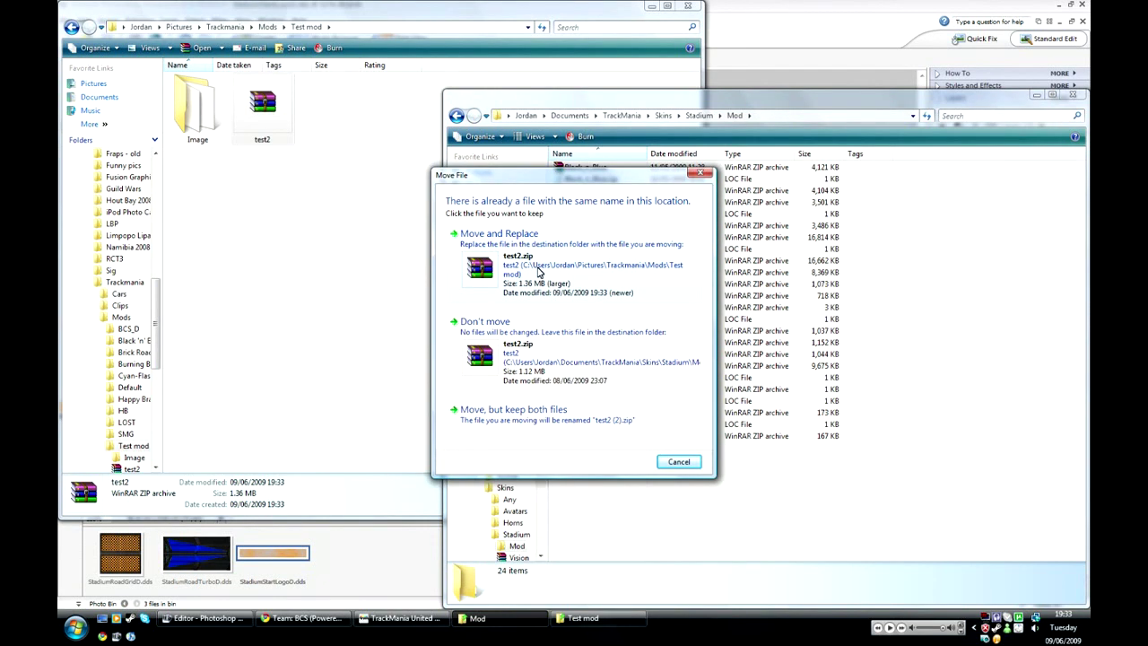
left_click(539, 272)
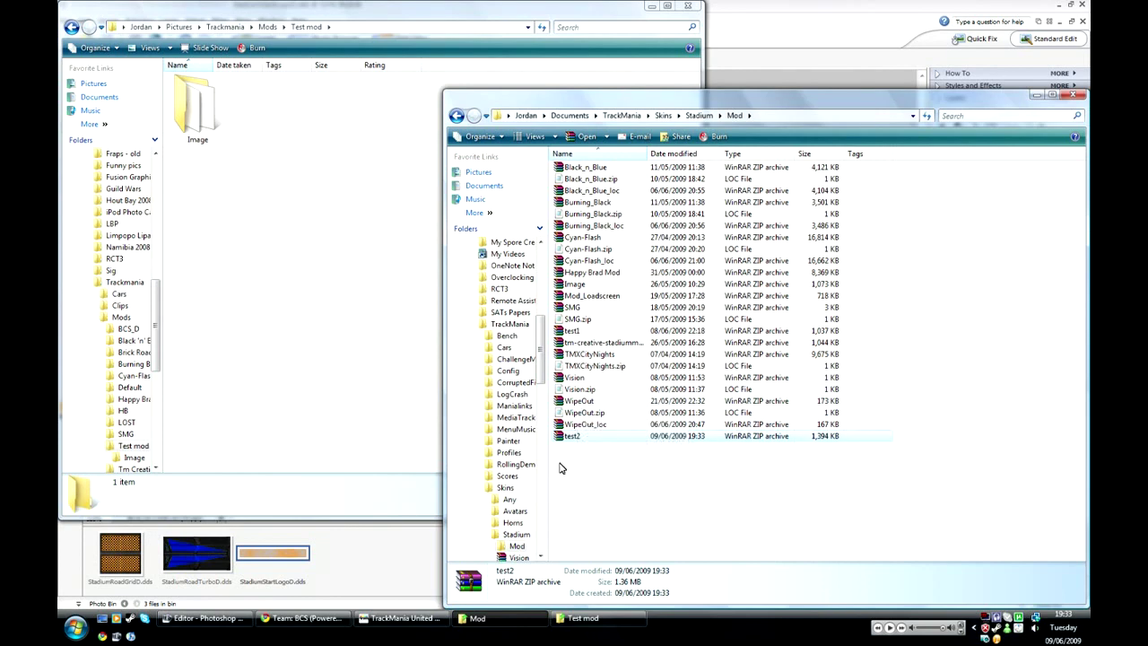
Step: Create a new advanced track in Stadium with Day decoration and the test2 skin
left_click(400, 621)
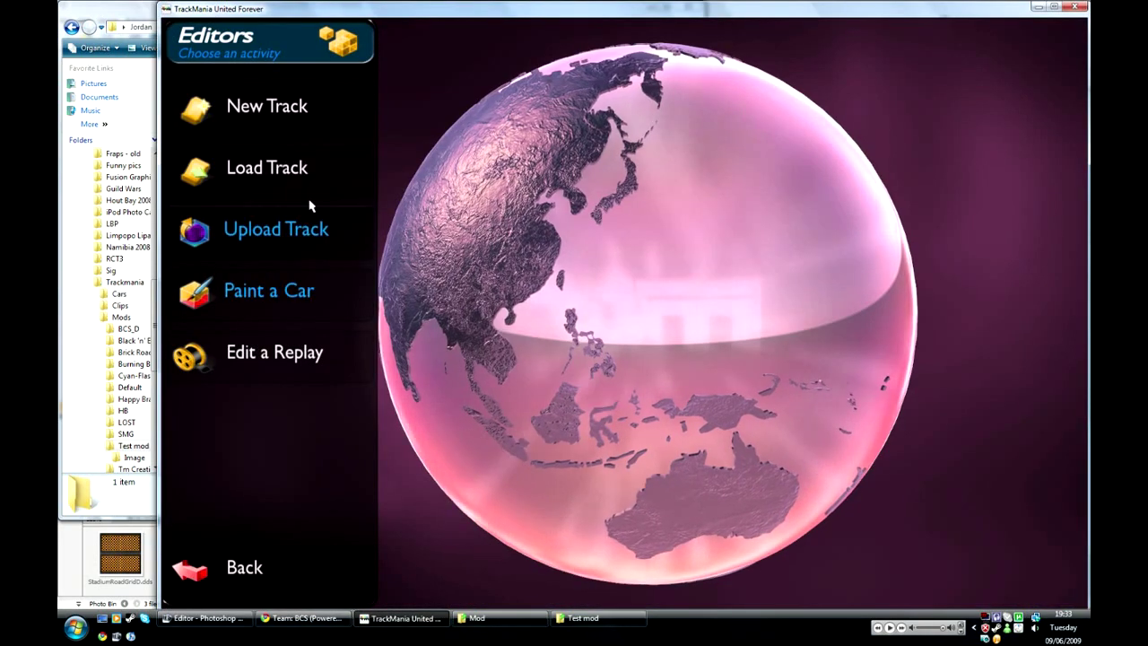
left_click(278, 124)
left_click(741, 144)
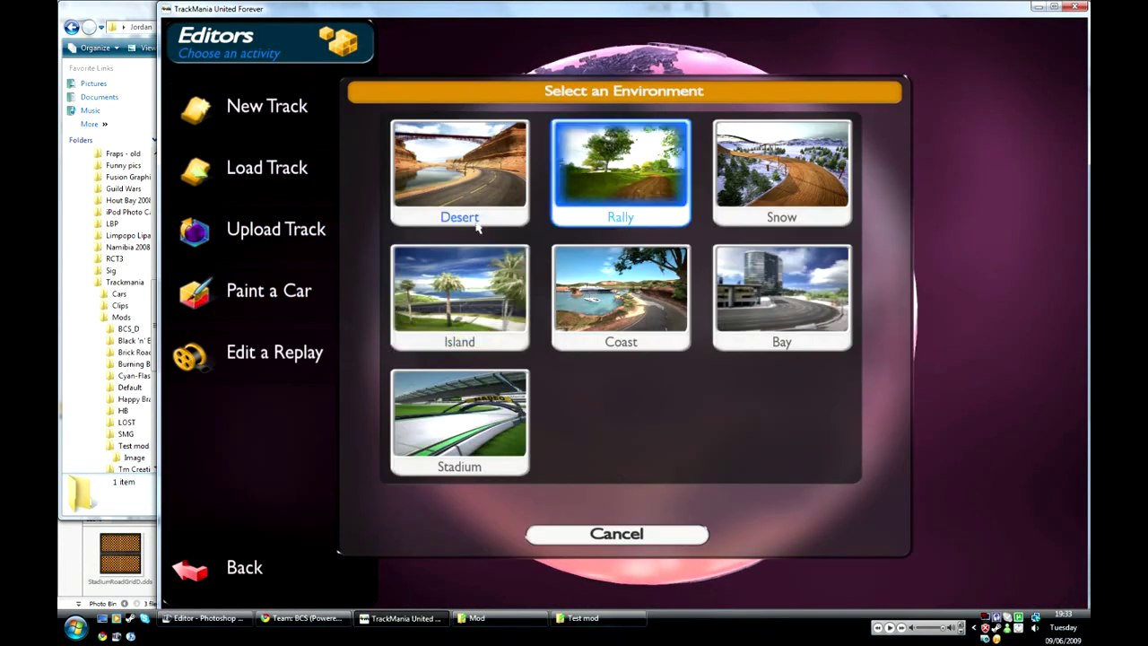
left_click(434, 388)
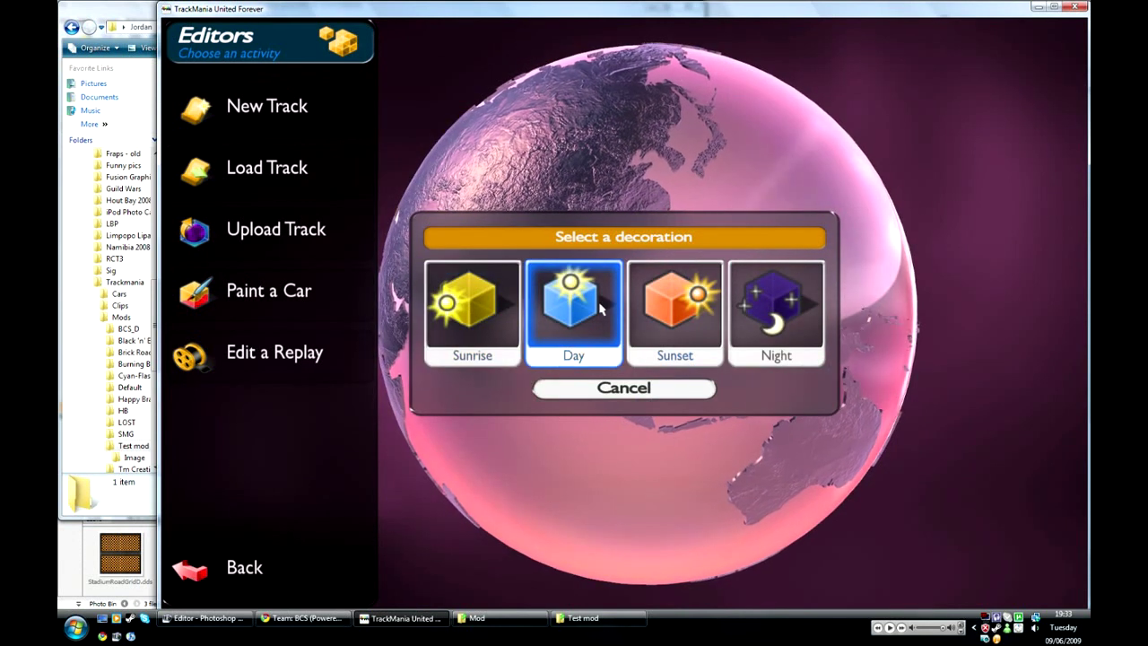
left_click(615, 325)
left_click(664, 344)
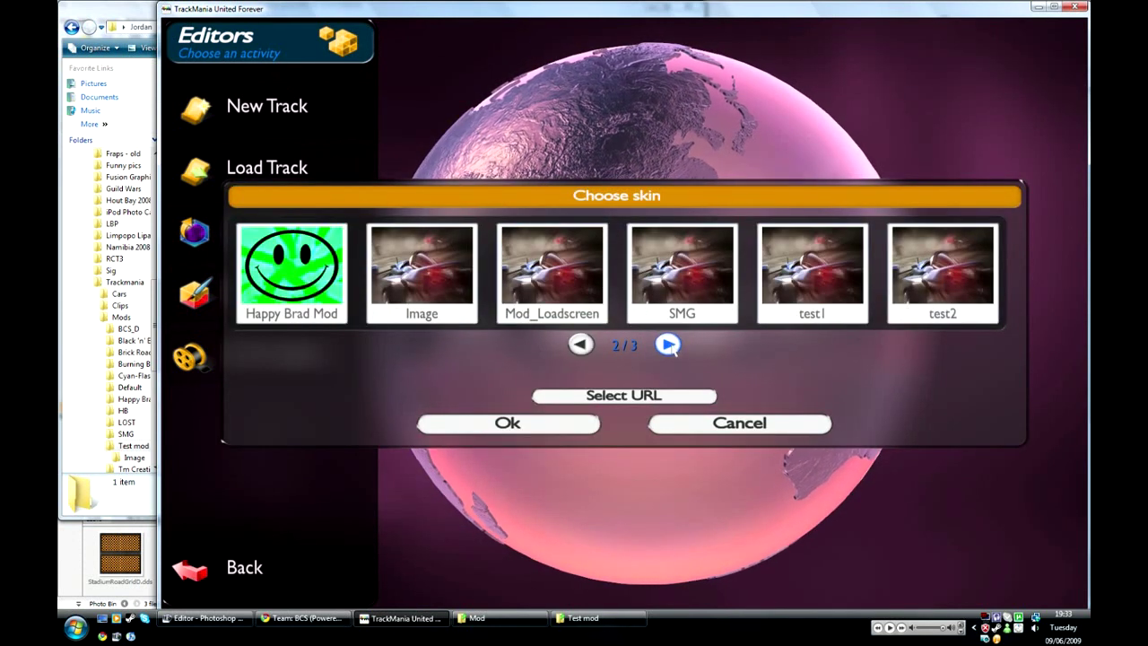
left_click(665, 344)
left_click(581, 343)
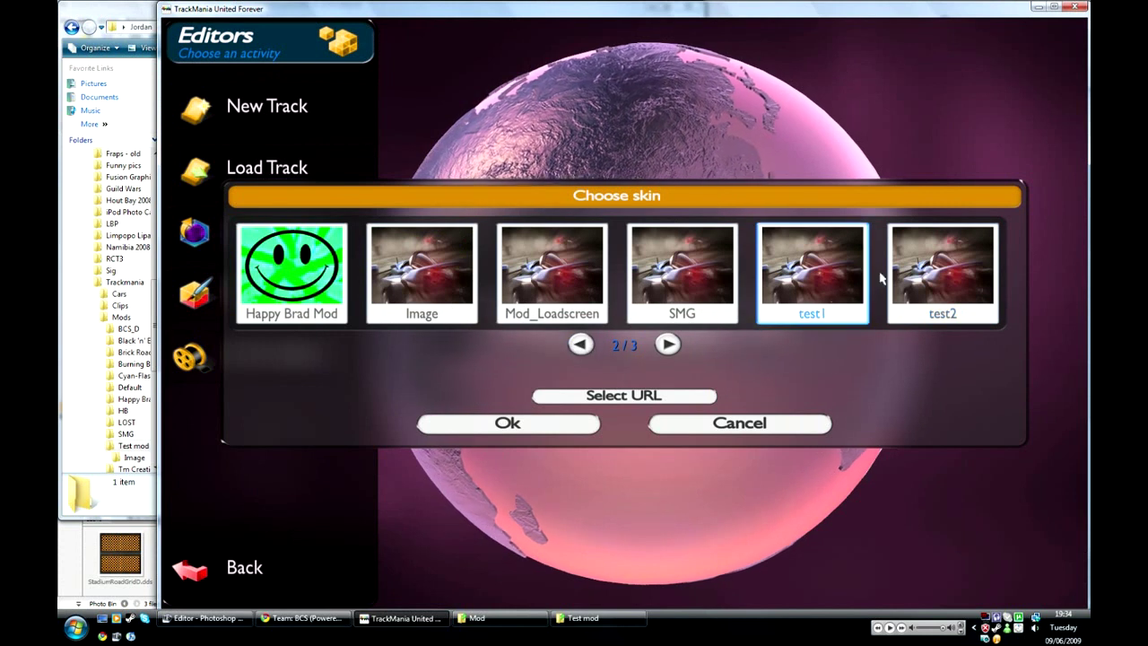
left_click(852, 309)
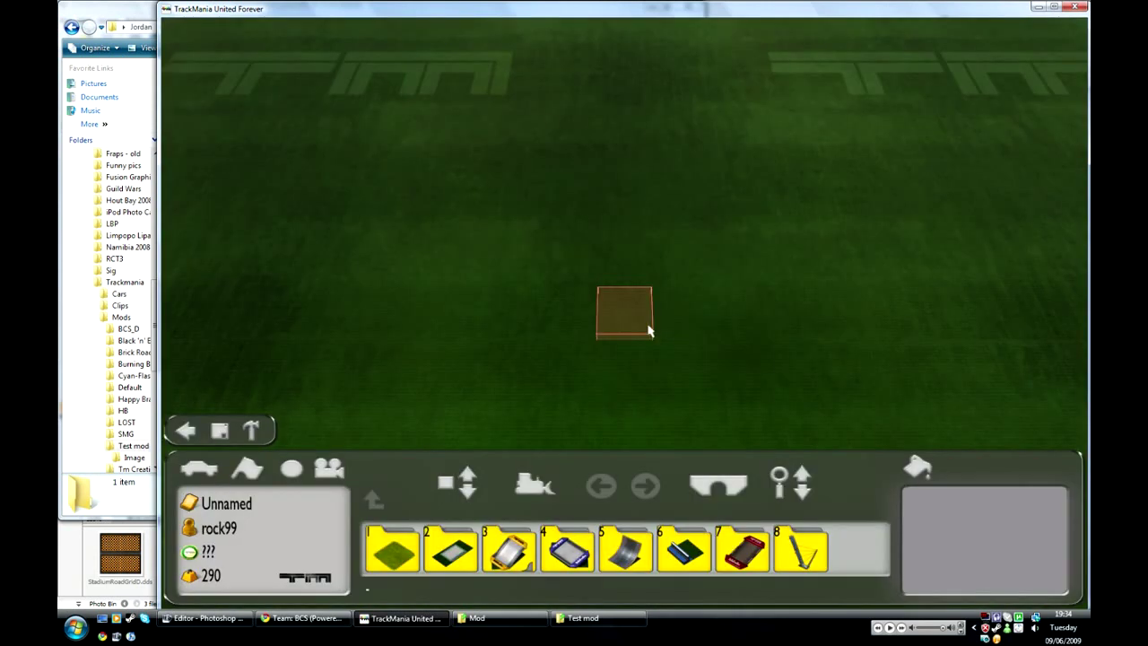
Step: Lay a long straight road across the Stadium floor using road block 1
left_click(450, 549)
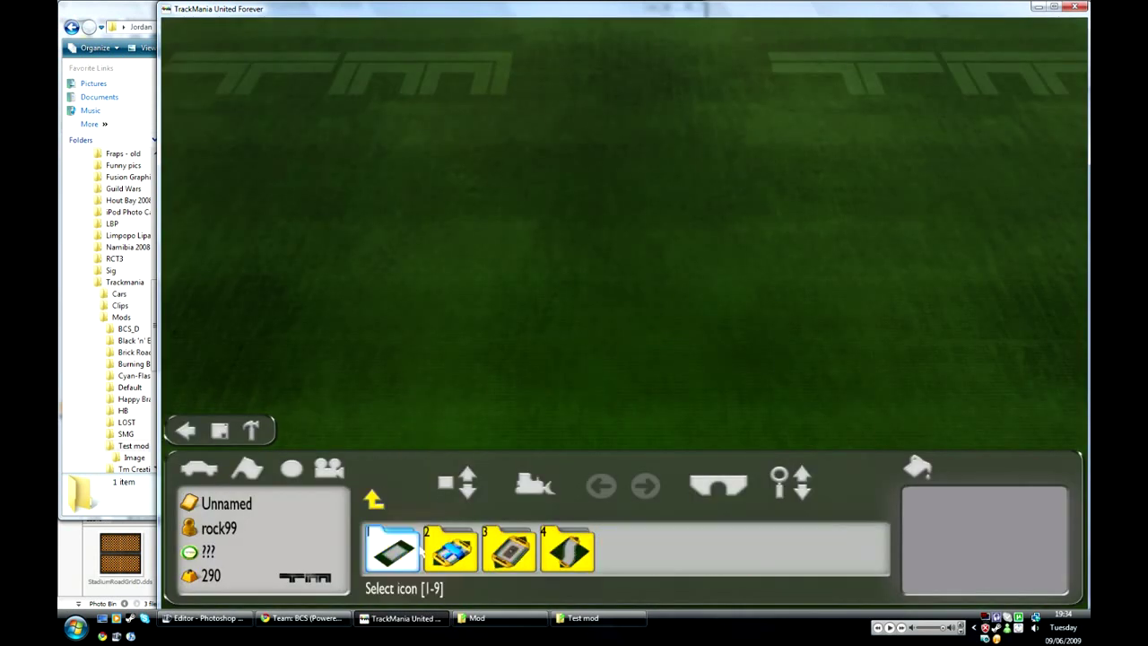
key("1")
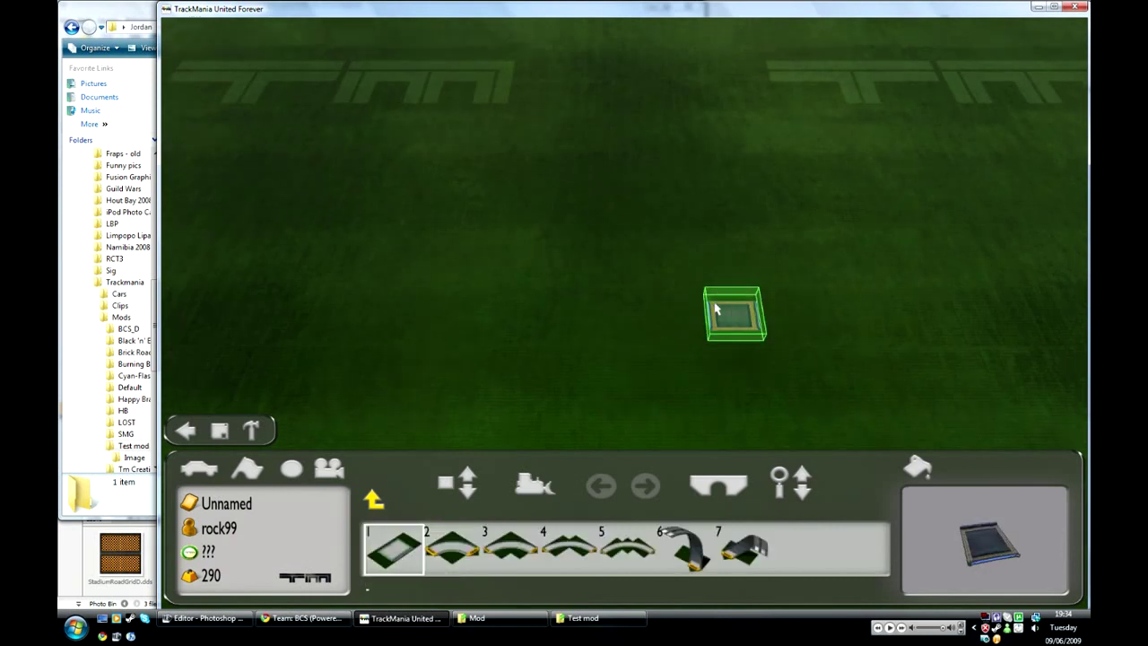
left_click_drag(973, 254, 556, 294)
left_click_drag(705, 292, 795, 288)
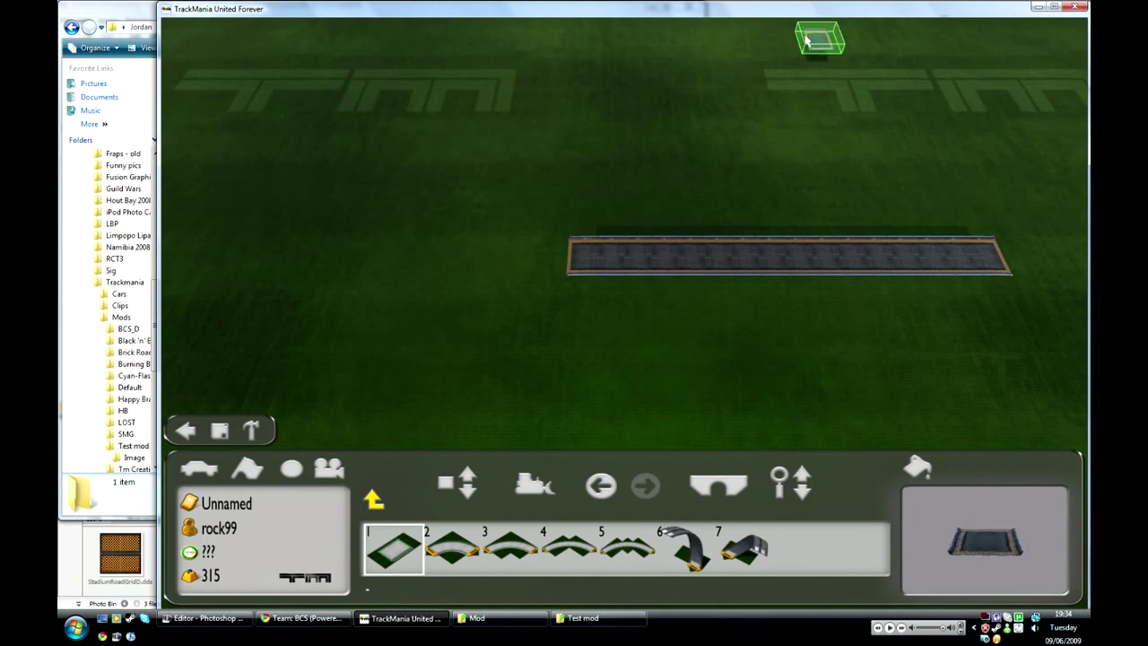
scroll(798, 239, "up", 5)
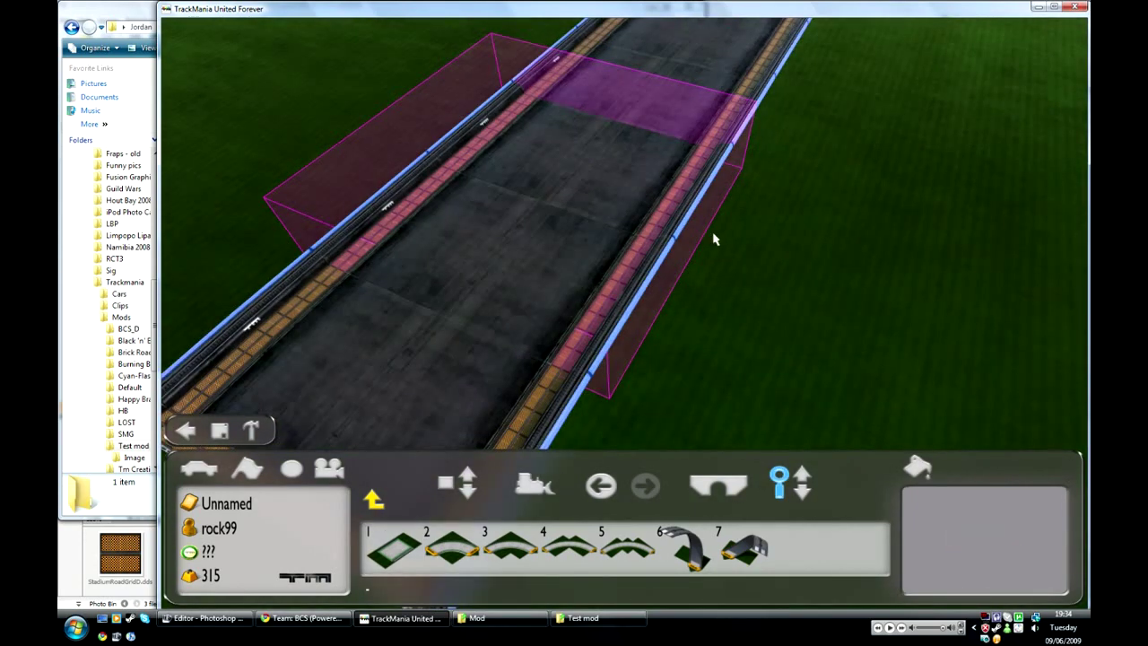
scroll(714, 239, "down", 5)
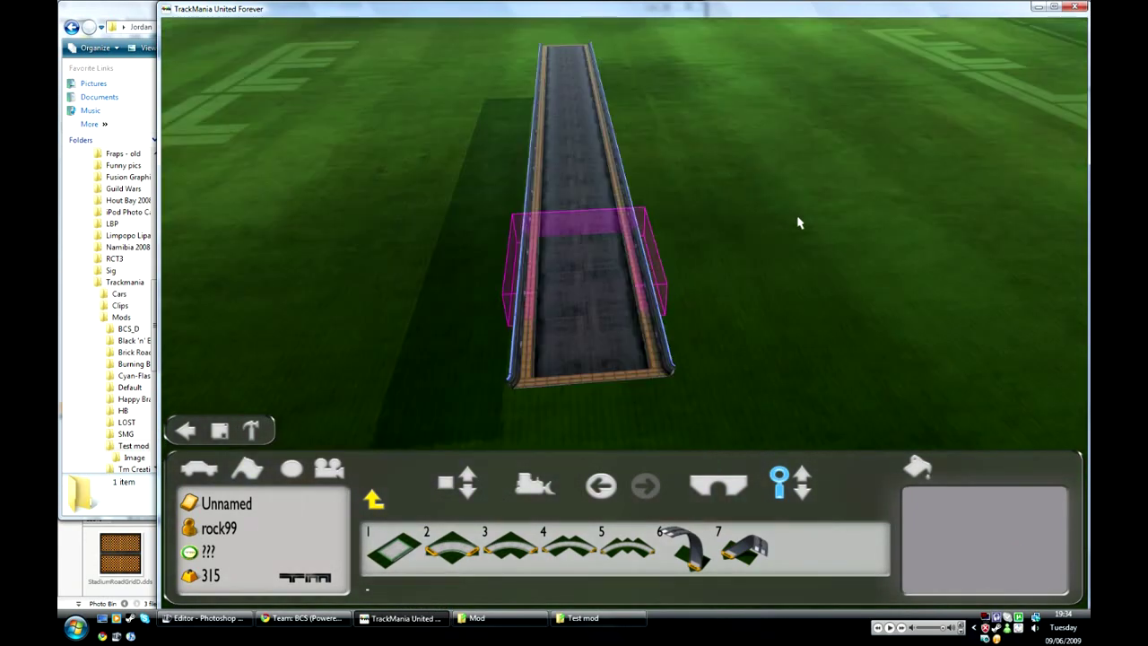
Step: Attach a curved slope ramp piece to the far end of the road
left_click(684, 548)
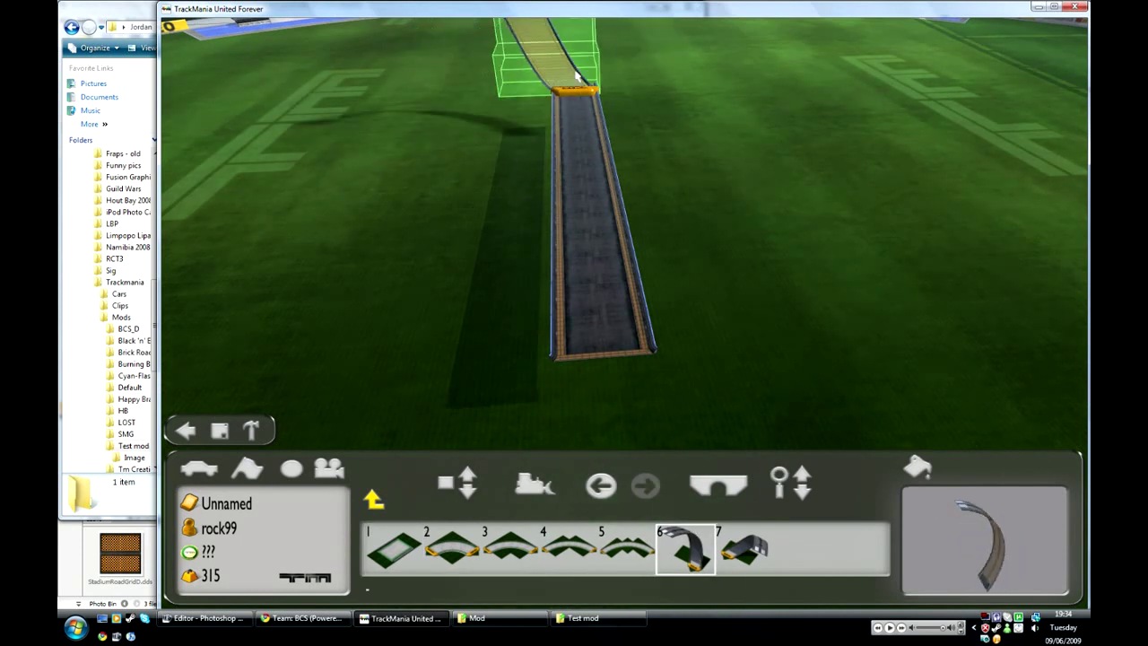
left_click(593, 60)
right_click(593, 60)
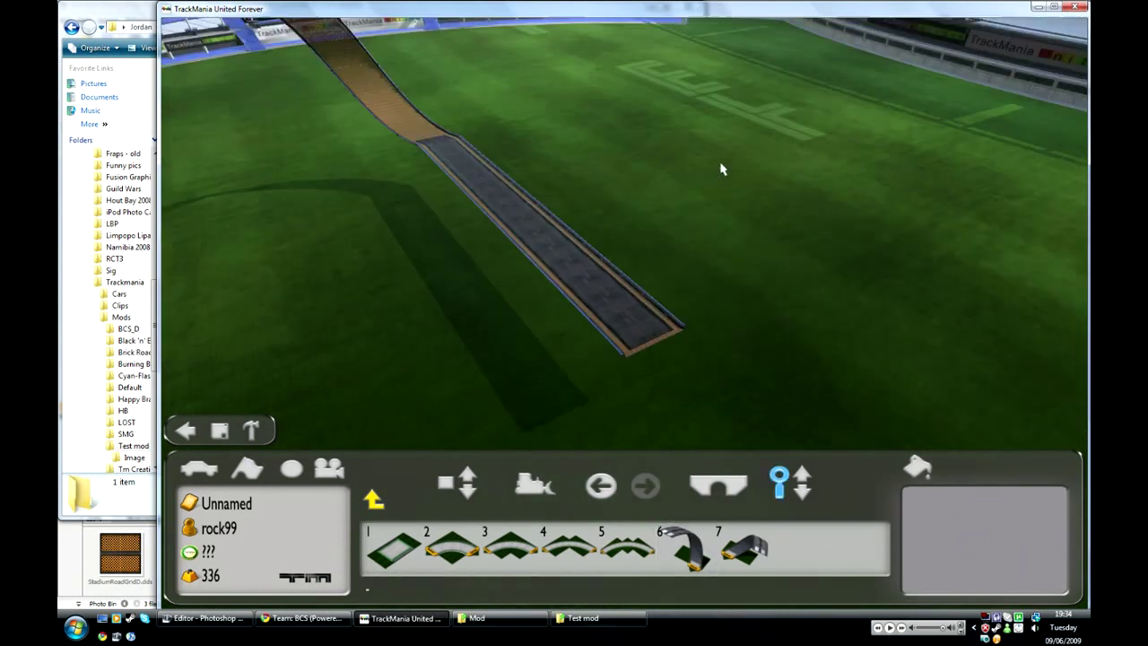
Step: Place a start block and three blue turbo boosters along the road
left_click(373, 501)
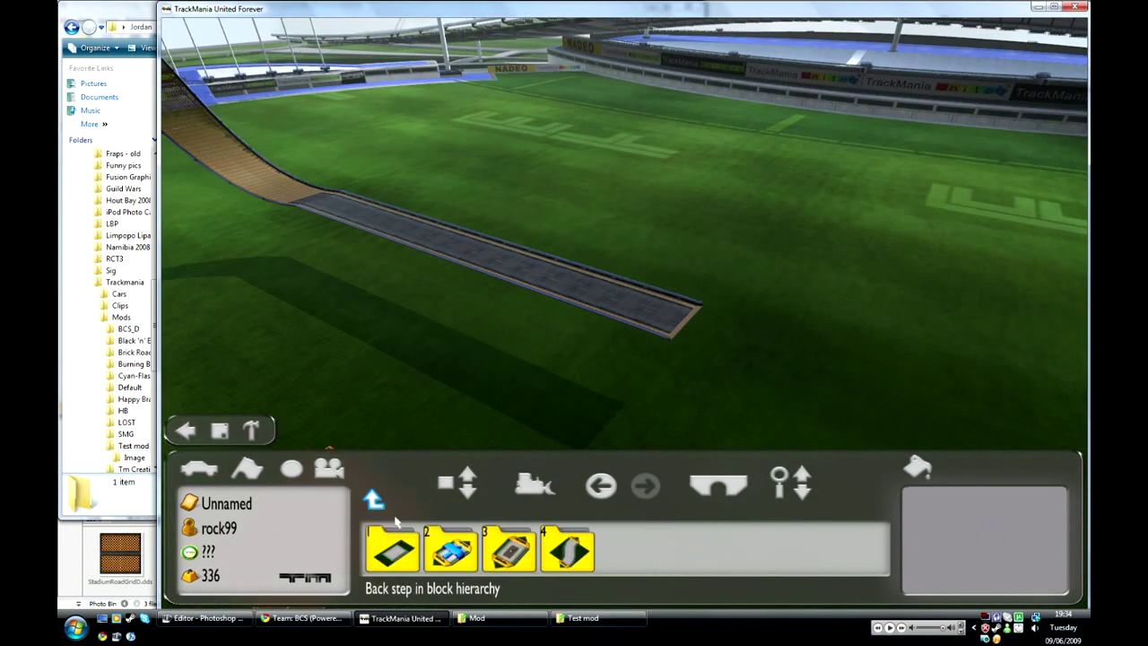
left_click(446, 551)
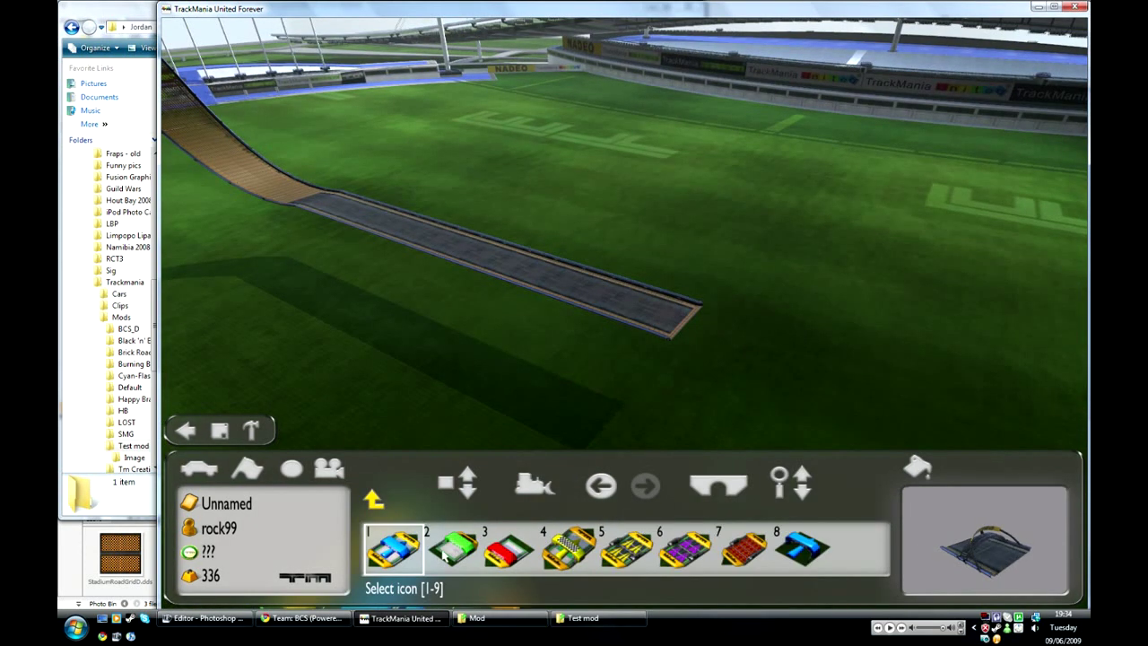
left_click(445, 554)
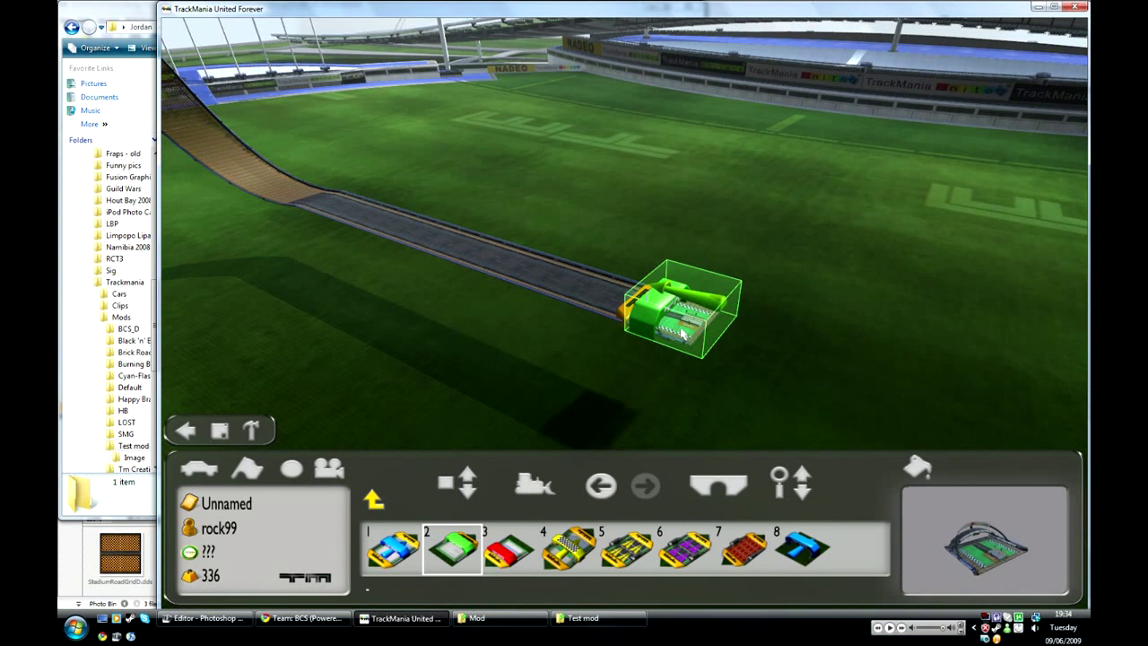
left_click(619, 552)
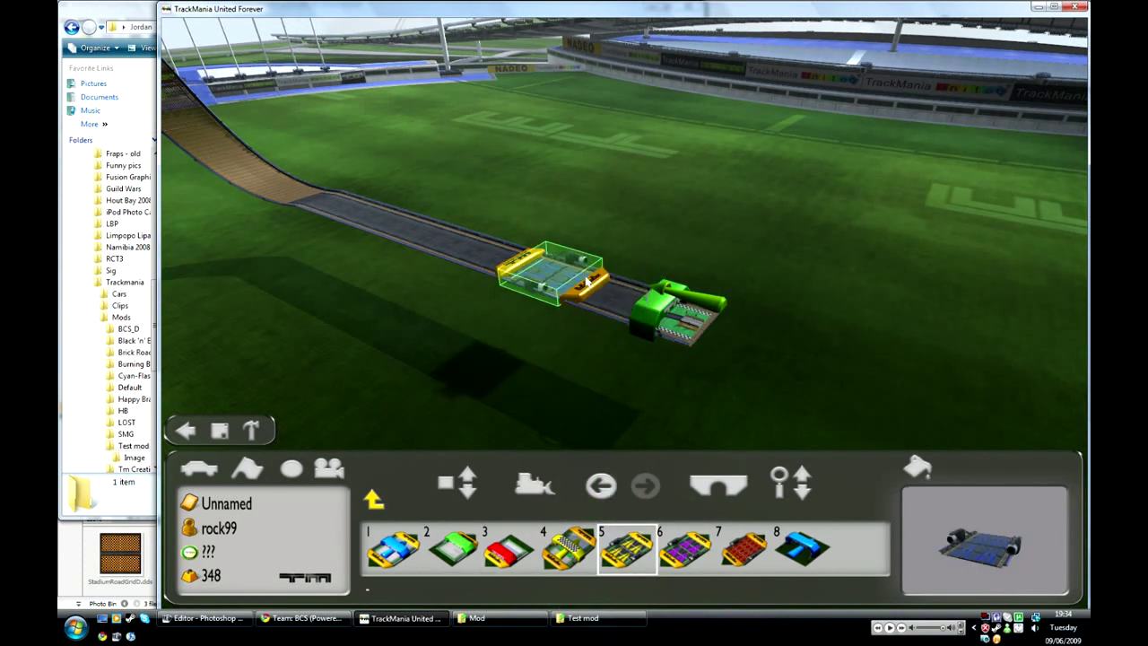
left_click(567, 282)
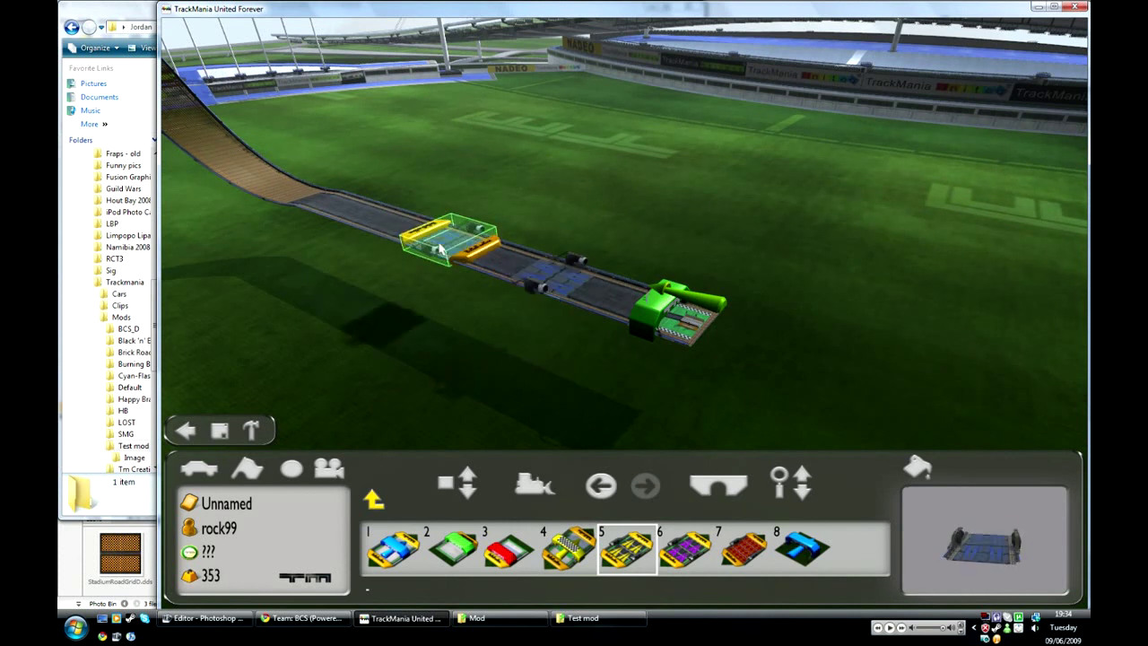
left_click(439, 250)
left_click(381, 229)
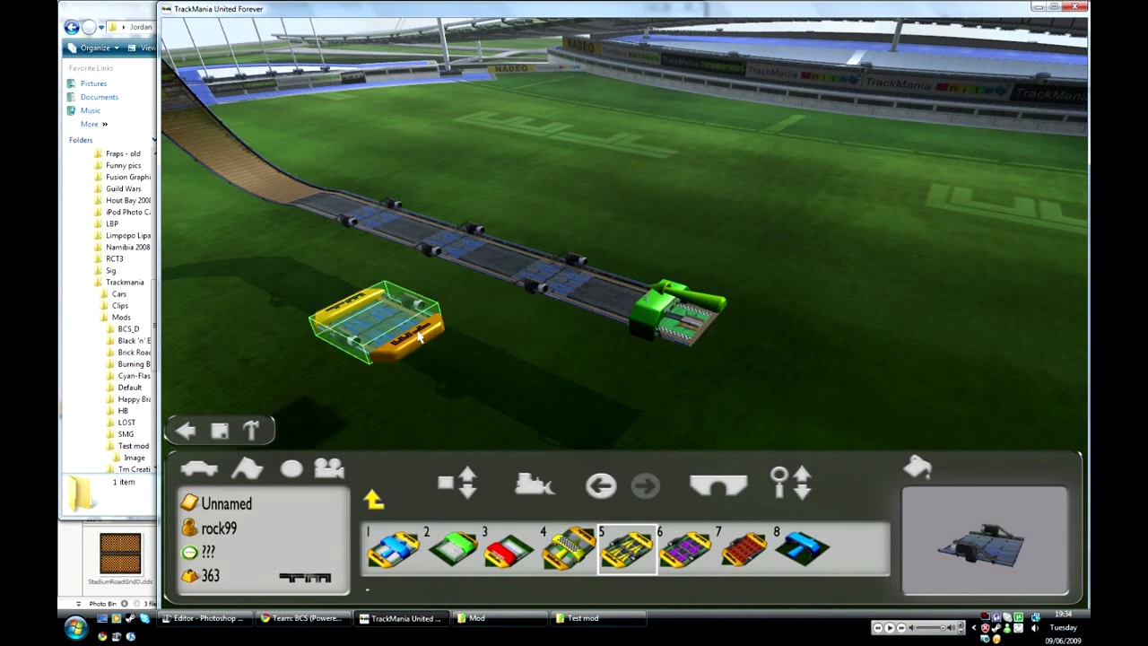
key("Escape")
Step: Delete the stray checkpoint and start test driving the track
scroll(523, 291, "down", 3)
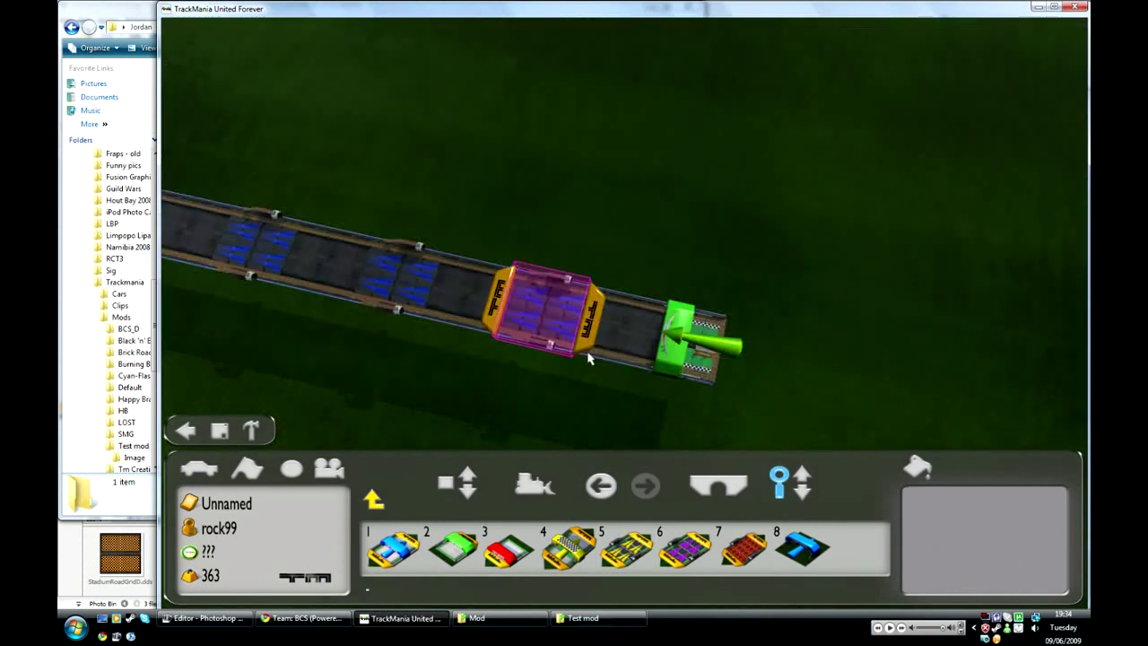
scroll(525, 357, "up", 2)
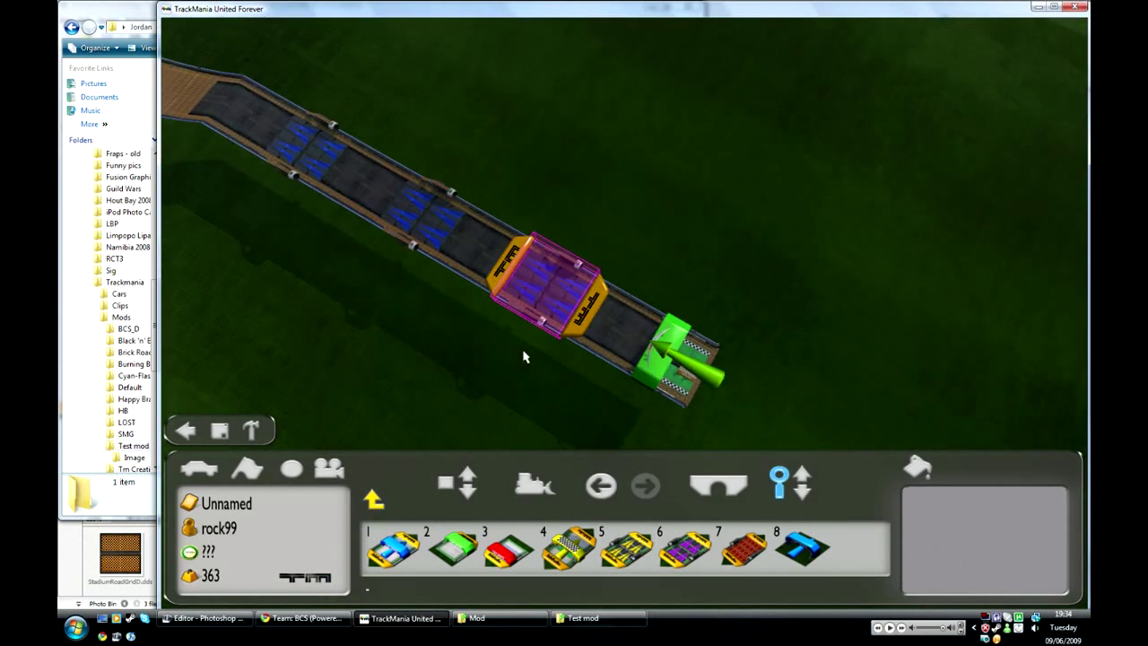
left_click(524, 357)
key("5")
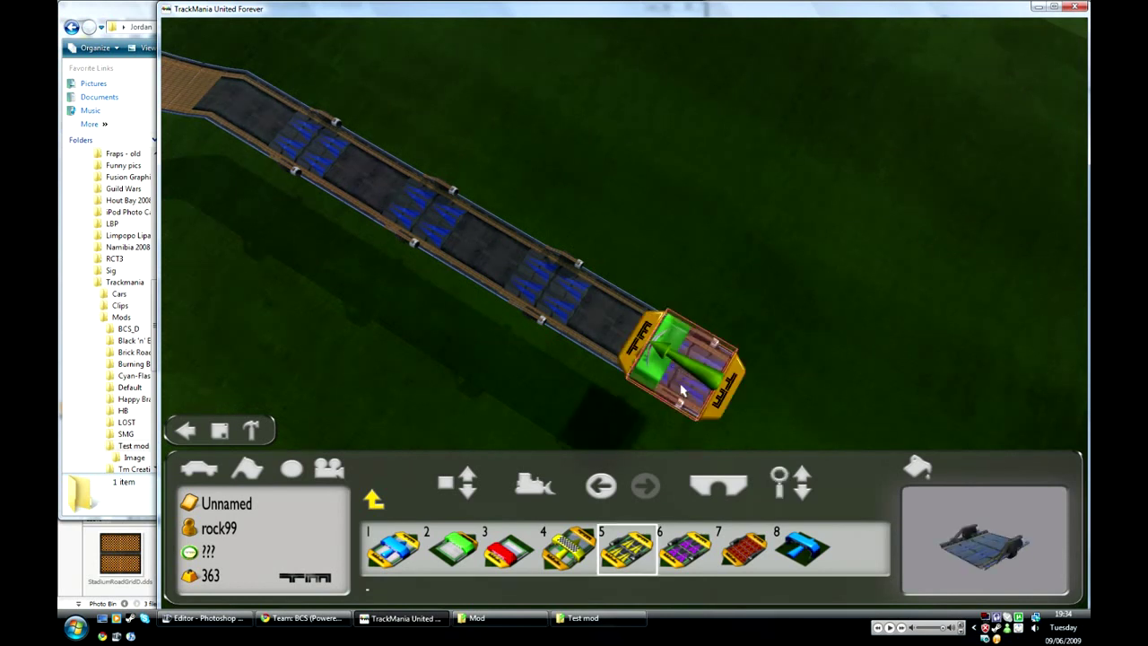
left_click(680, 391)
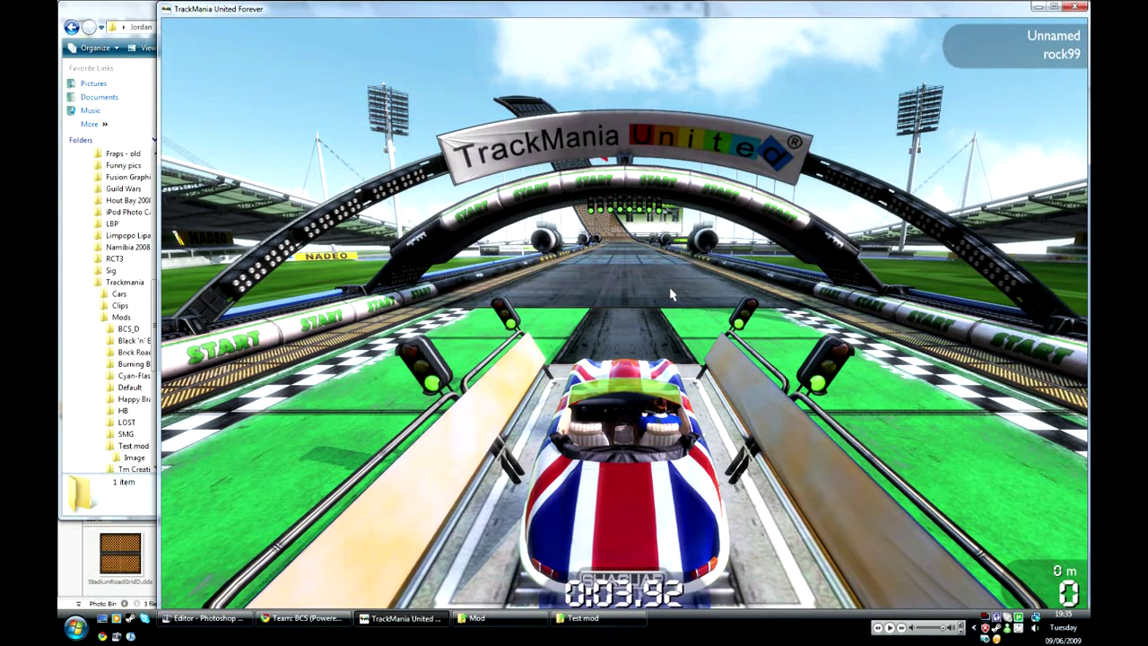
Step: Accelerate the car over the blue turbos and up the curved ramp
key("Up")
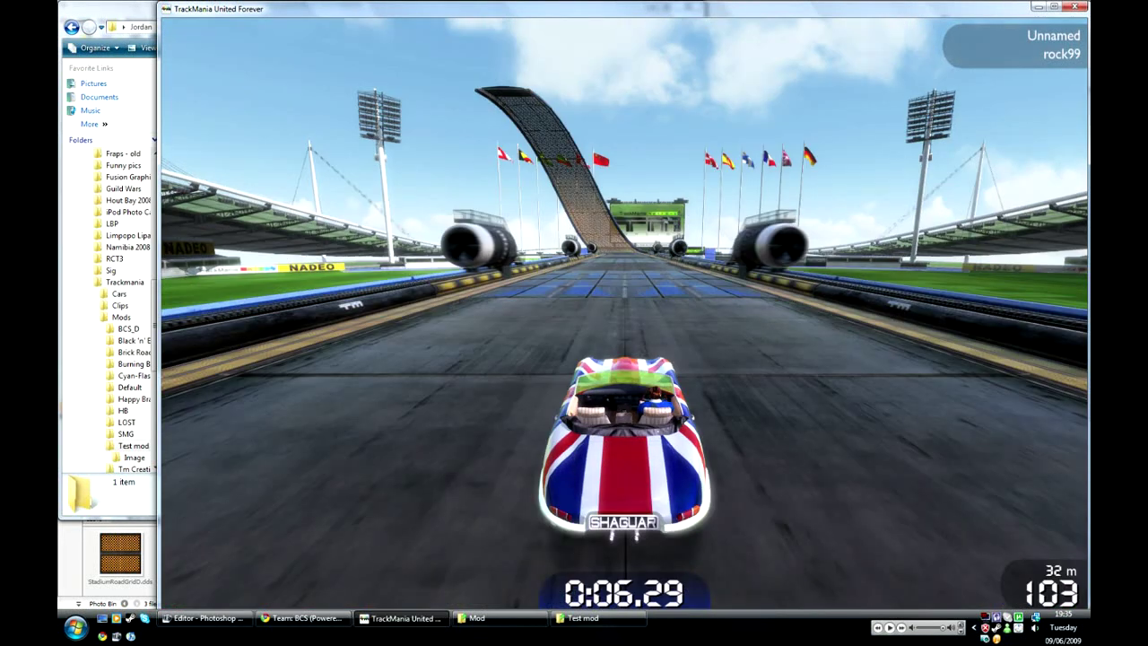
key("Up")
key("Up")
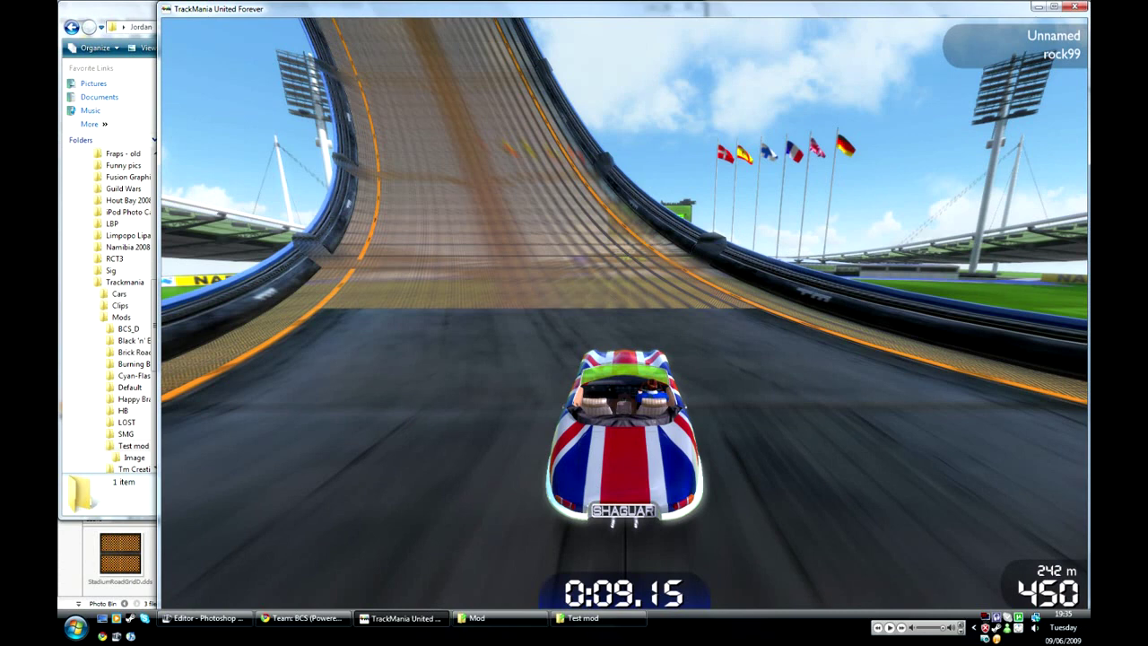
key("Up")
key("Up")
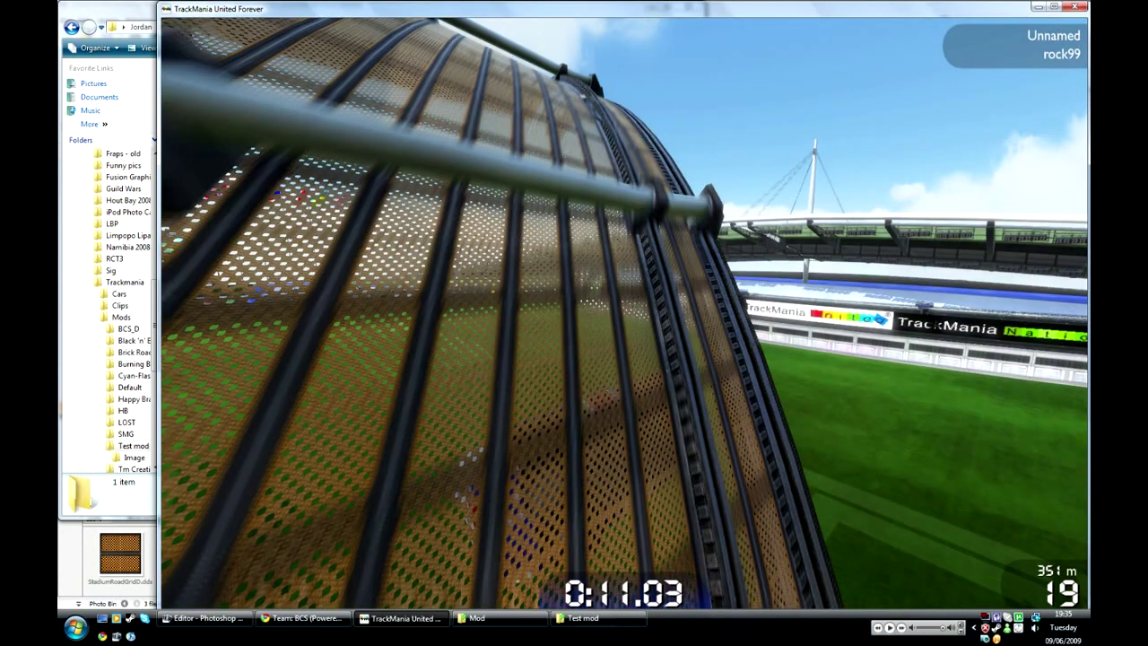